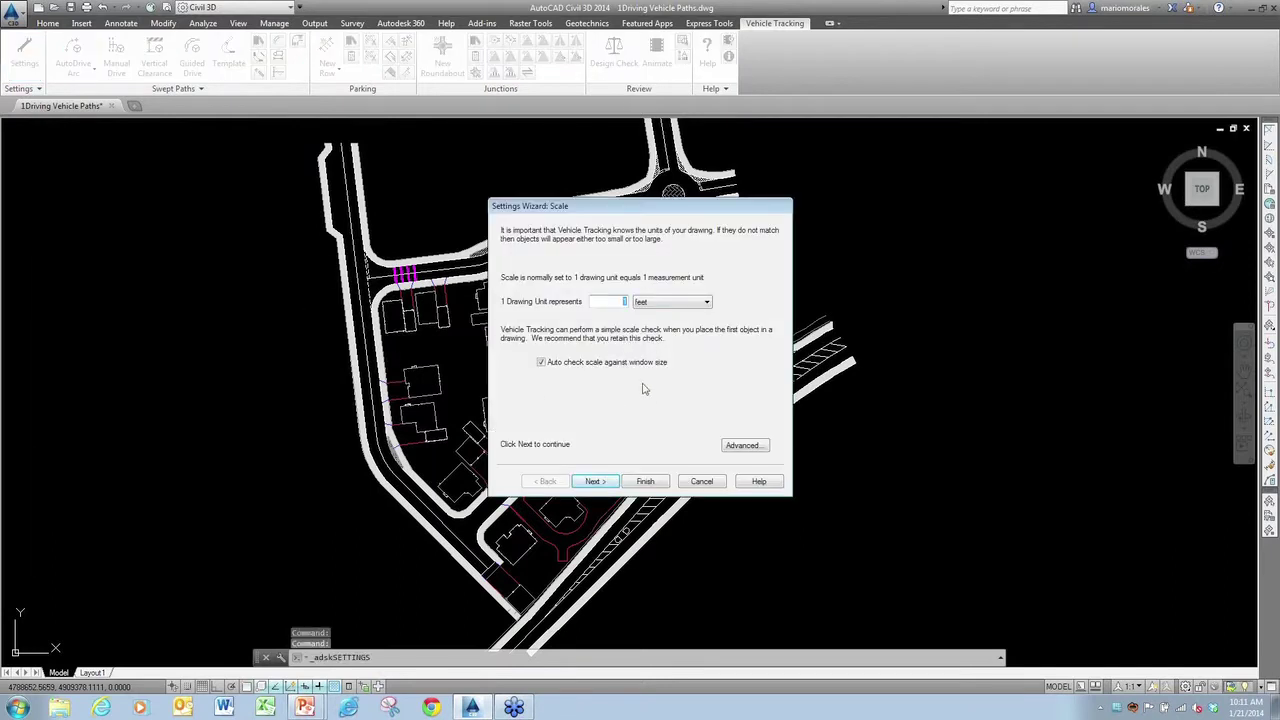
Skip past the settings wizard's scale, units and layer pages, cancel at Turn Spirals, and show the whole site
click(594, 482)
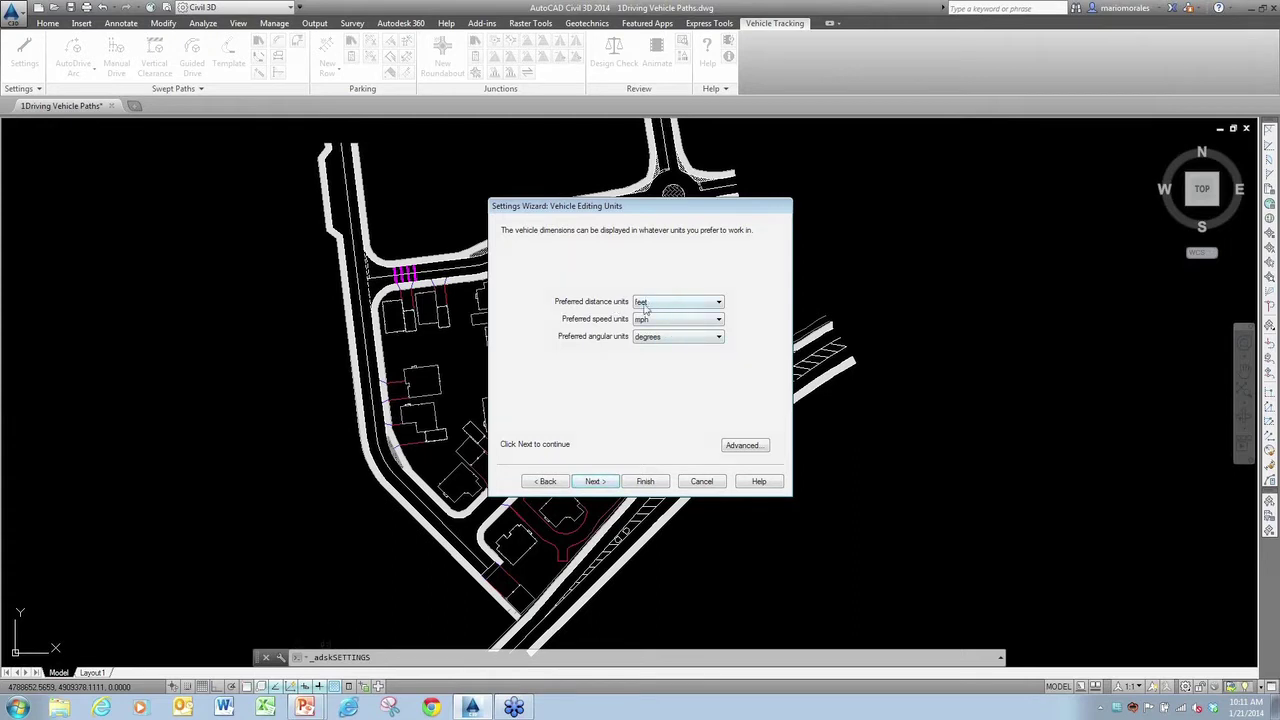
click(594, 482)
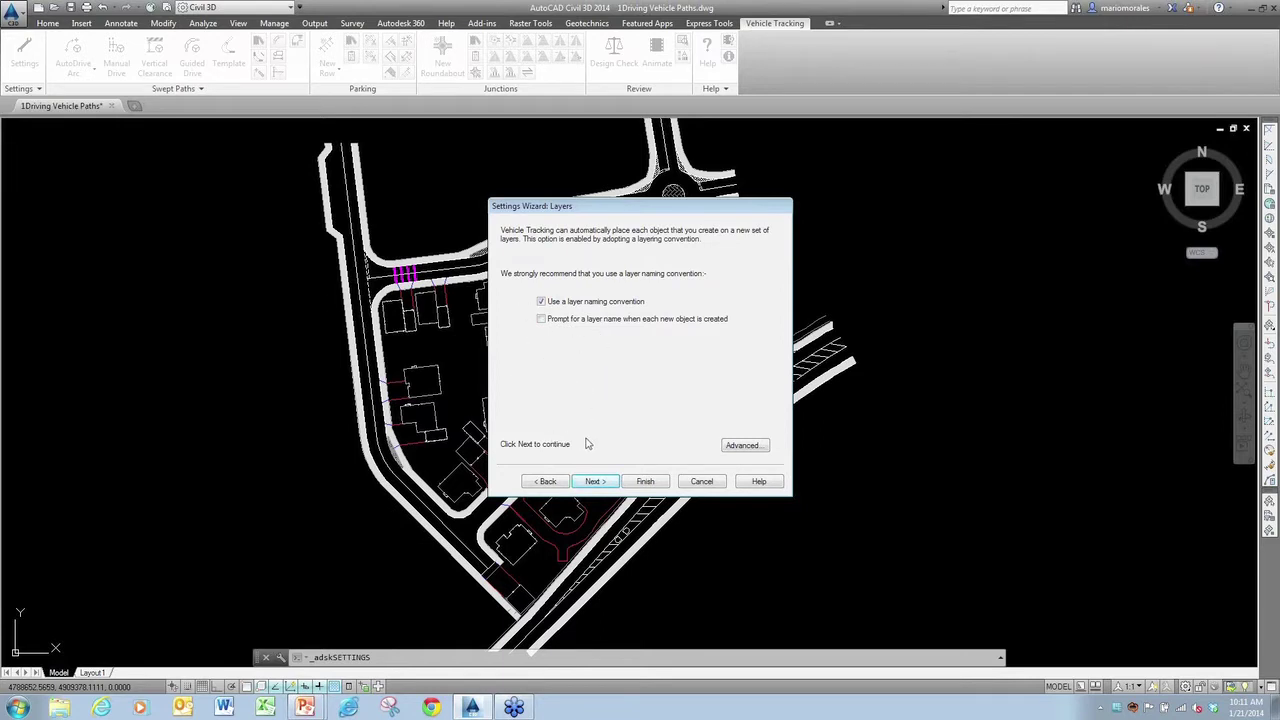
click(594, 482)
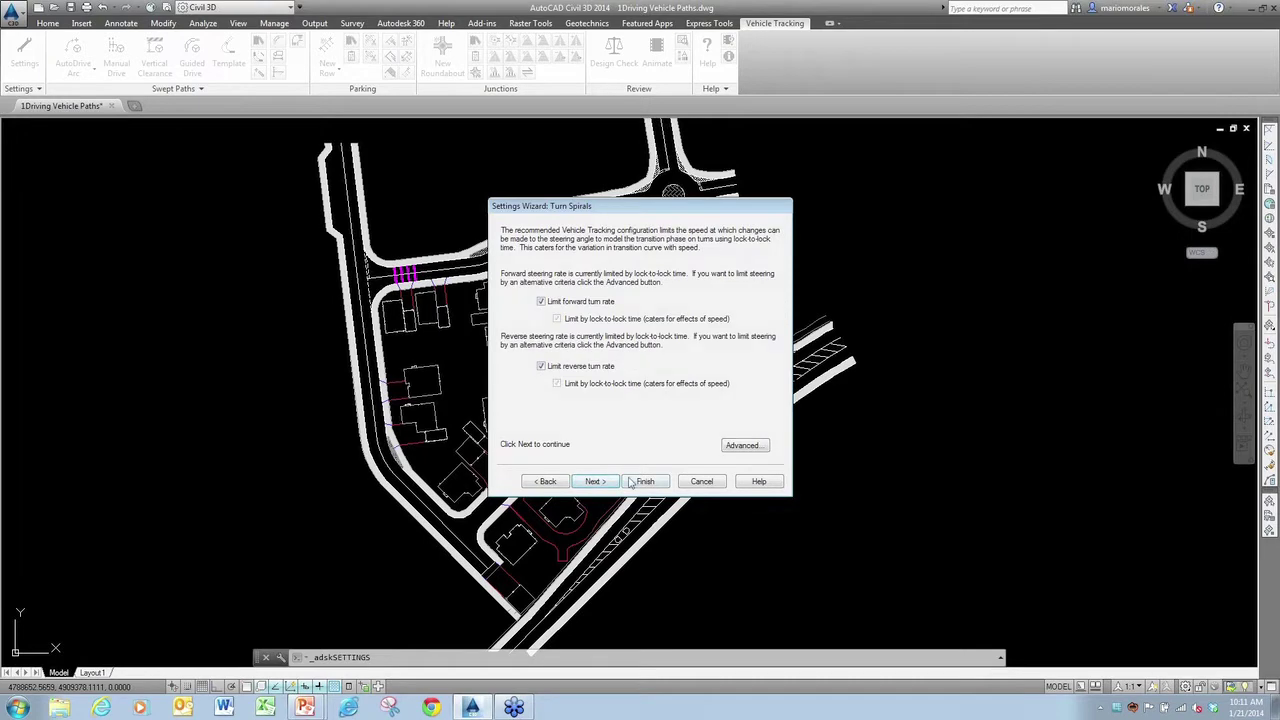
click(700, 482)
middle_drag(324, 365, 310, 274)
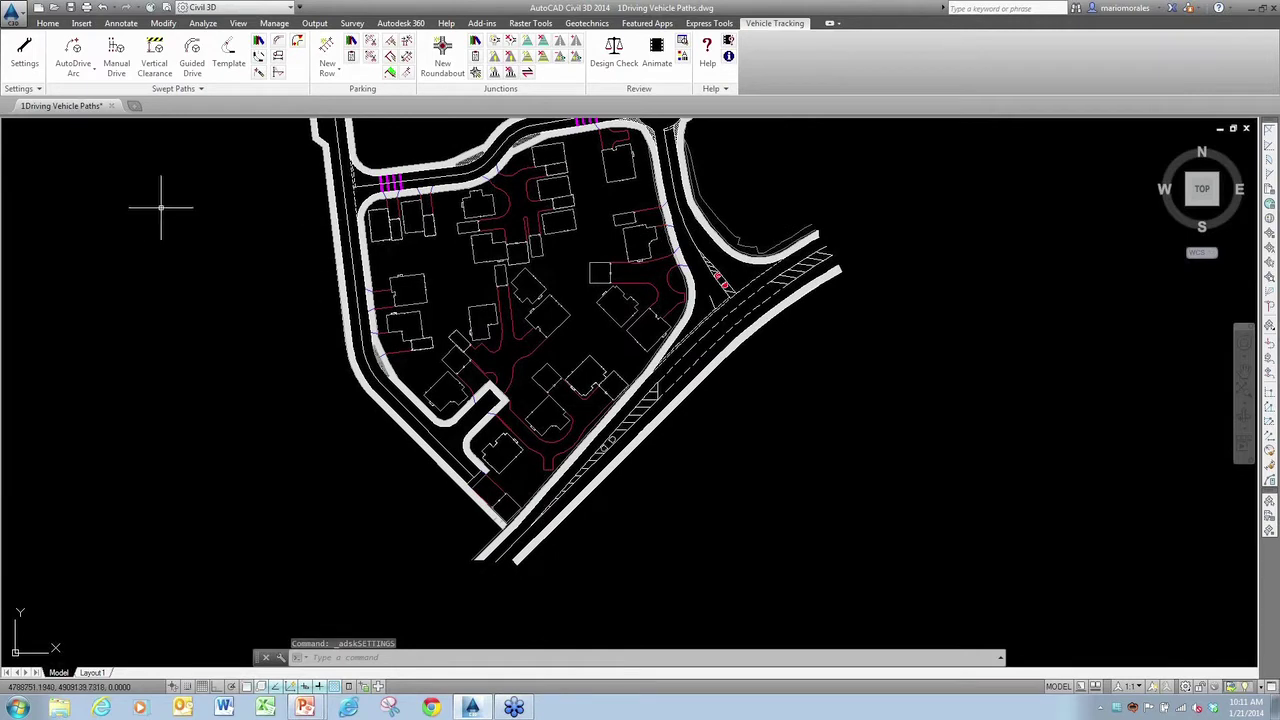
Start an AutoDrive Arc path and place the S-BUS-40 Large School Bus on the diagonal main road
click(75, 72)
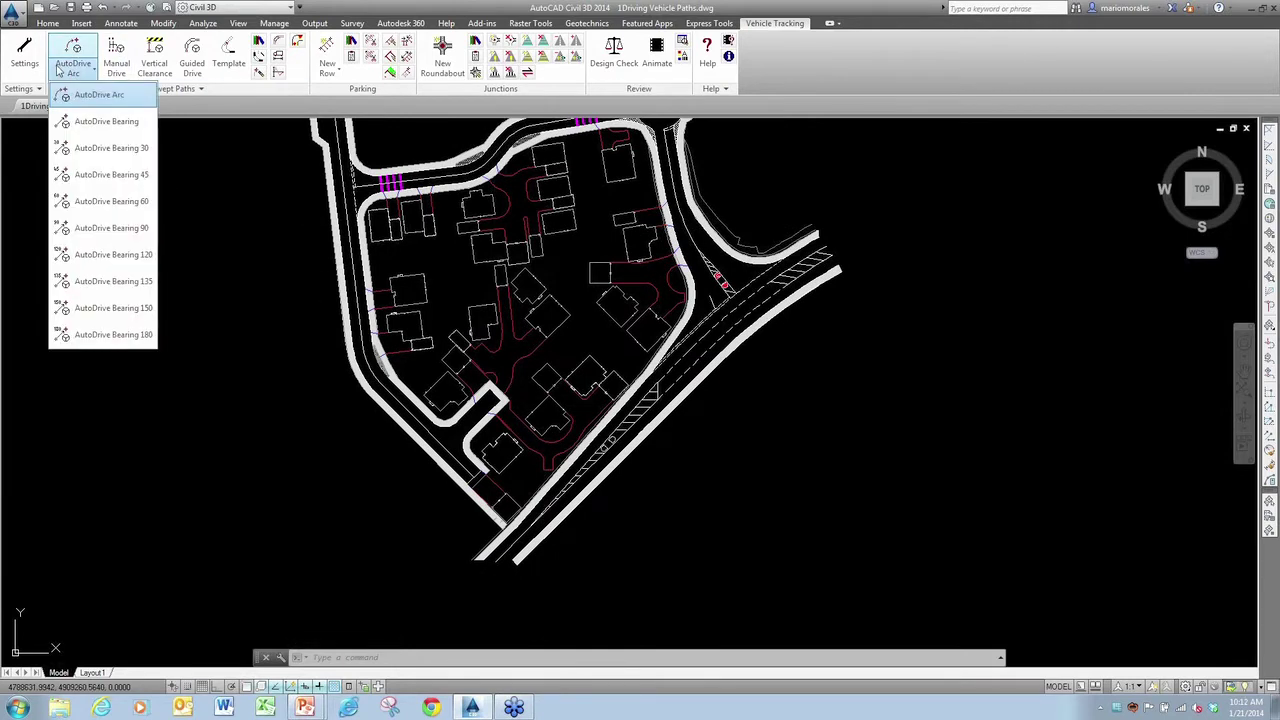
click(97, 96)
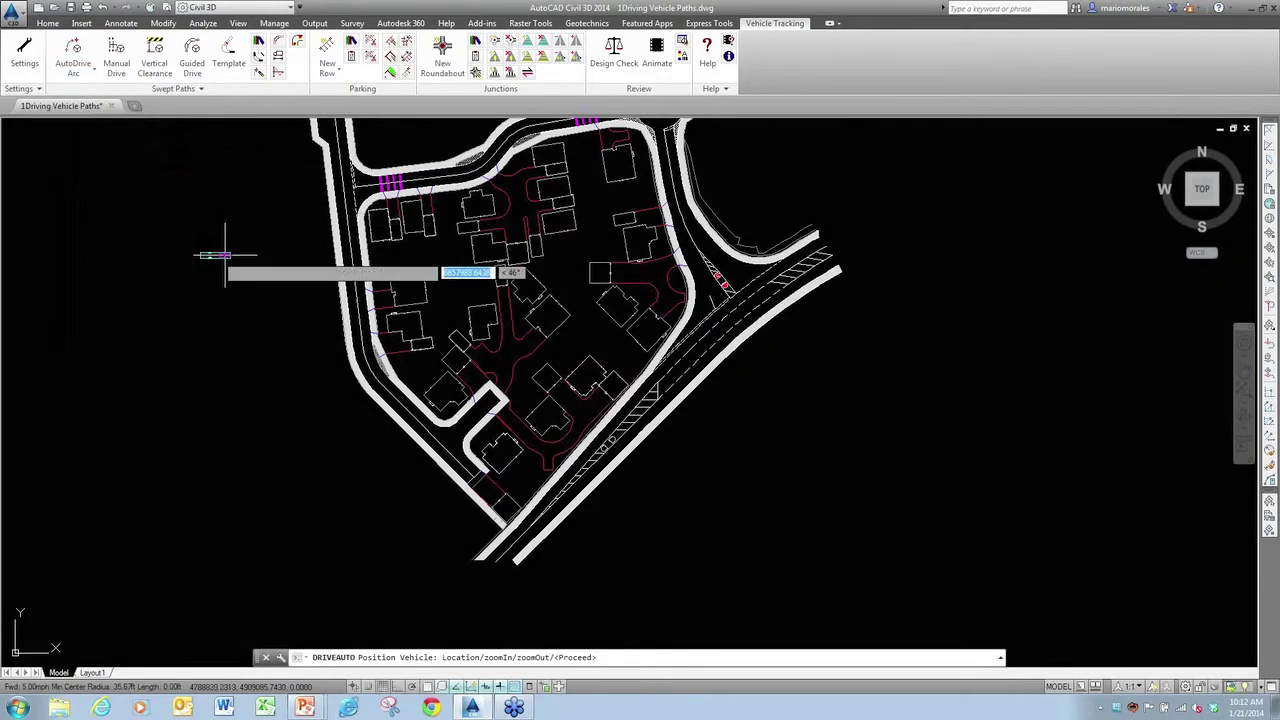
scroll(520, 571, up, 2)
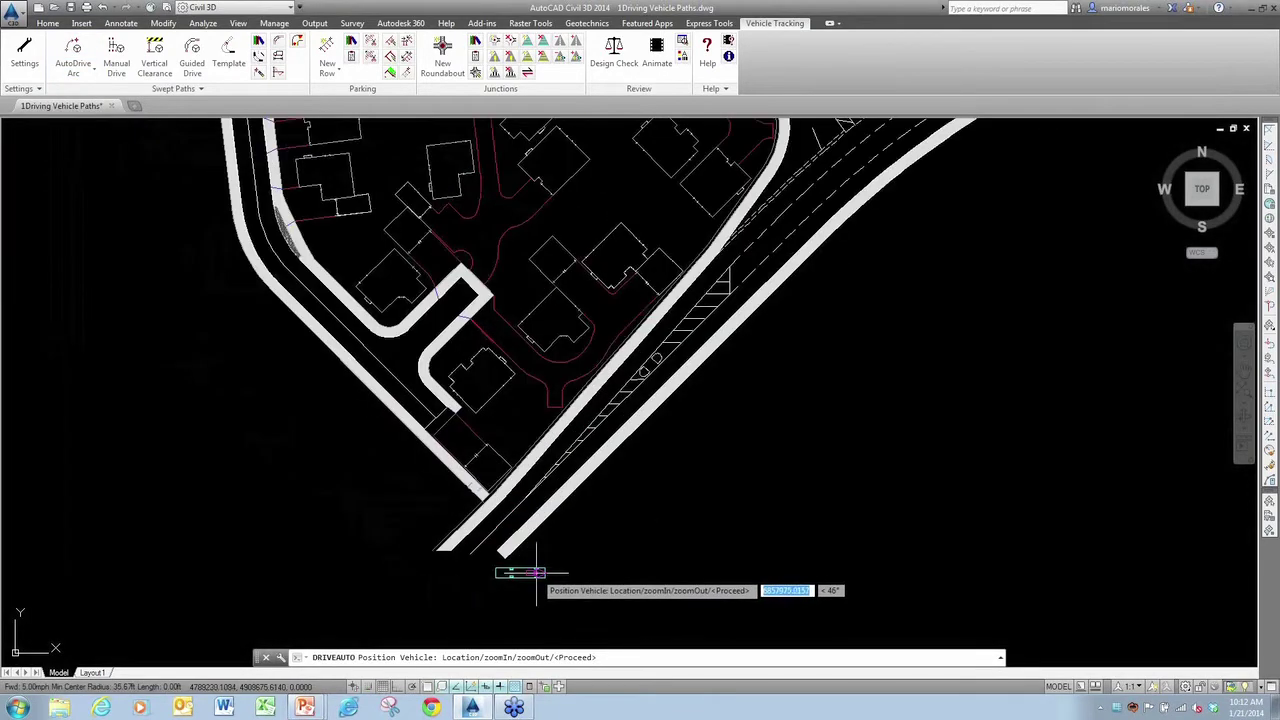
scroll(551, 570, up, 1)
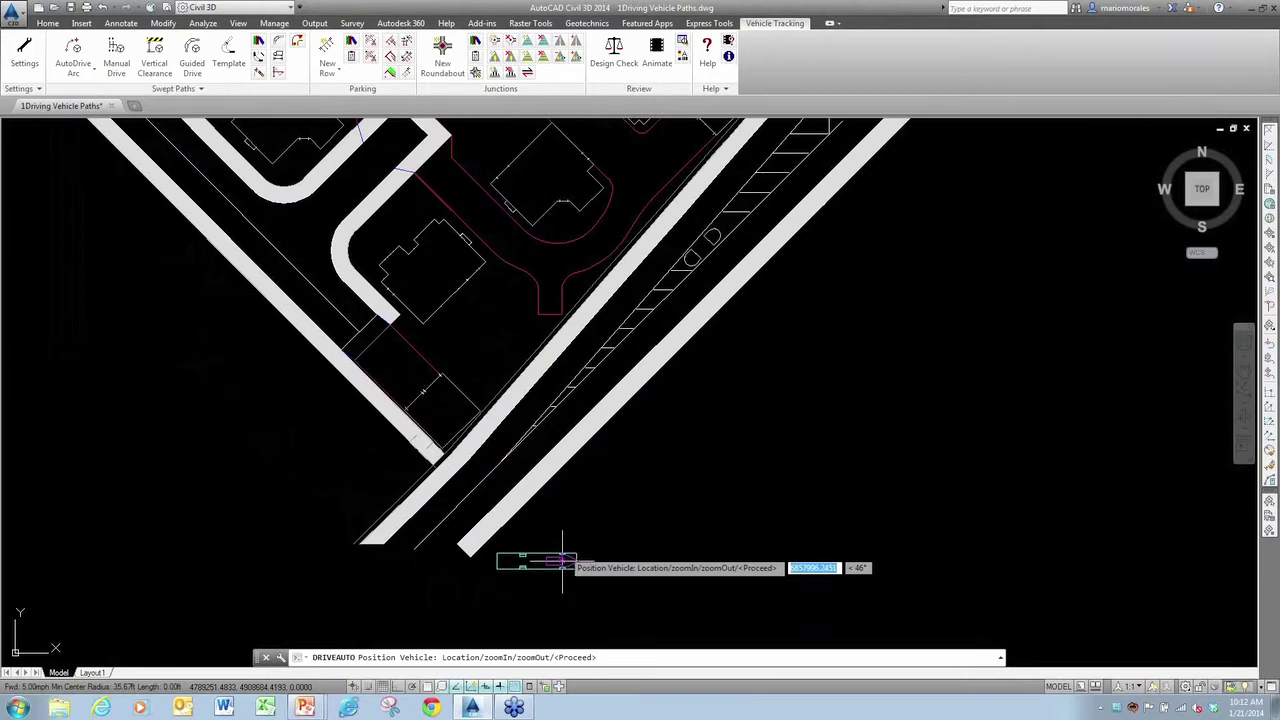
scroll(625, 475, up, 1)
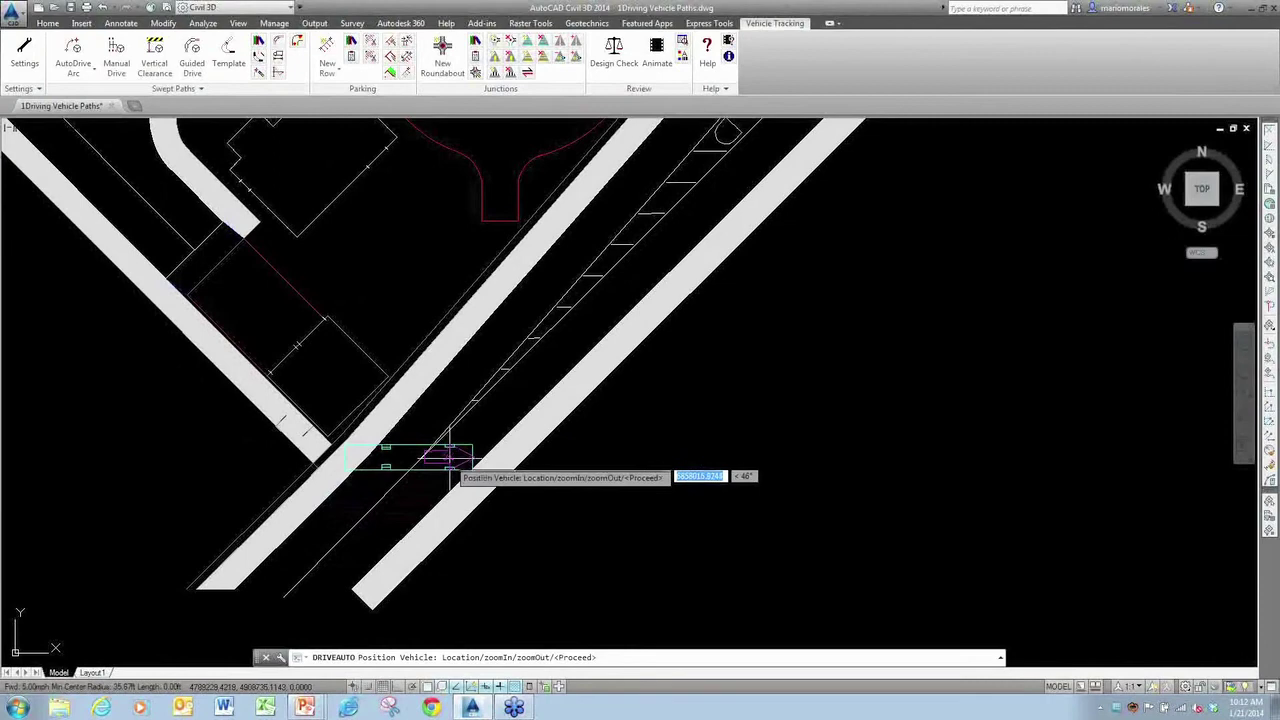
click(445, 462)
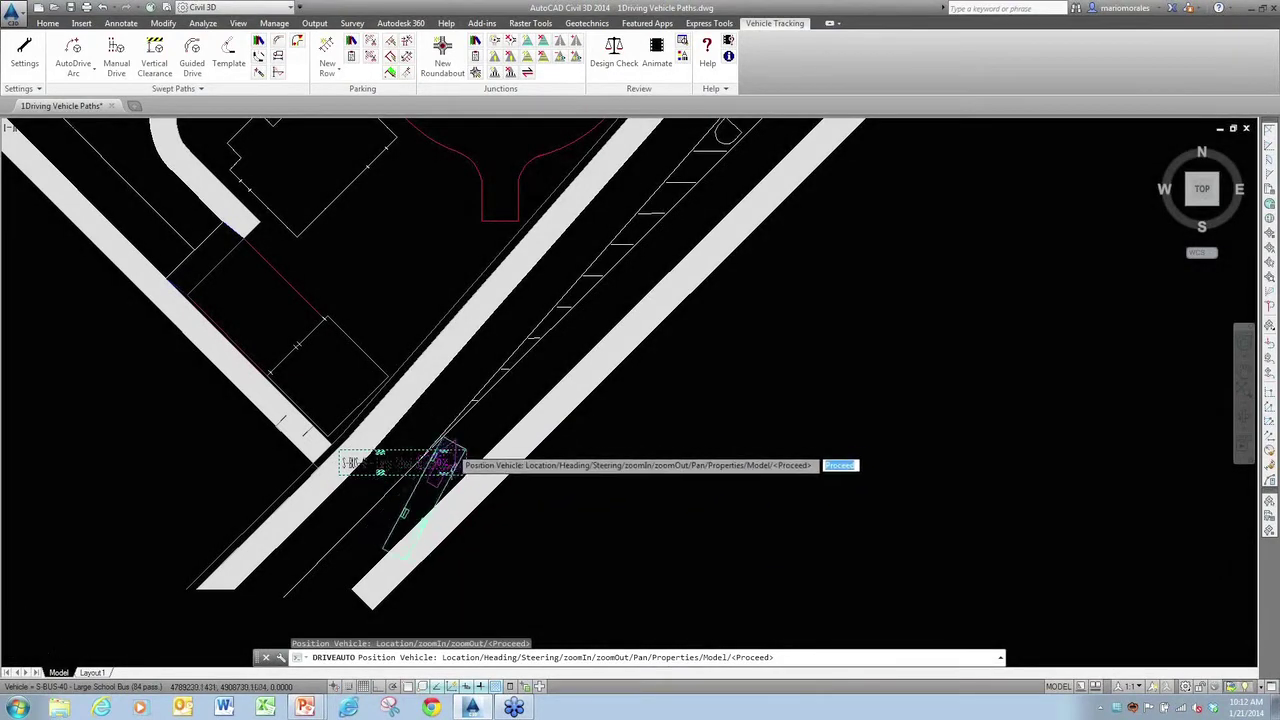
Zoom out and accept the bus position with Proceed to bring up the Position Vehicle dialog
scroll(455, 440, down, 1)
scroll(491, 423, down, 2)
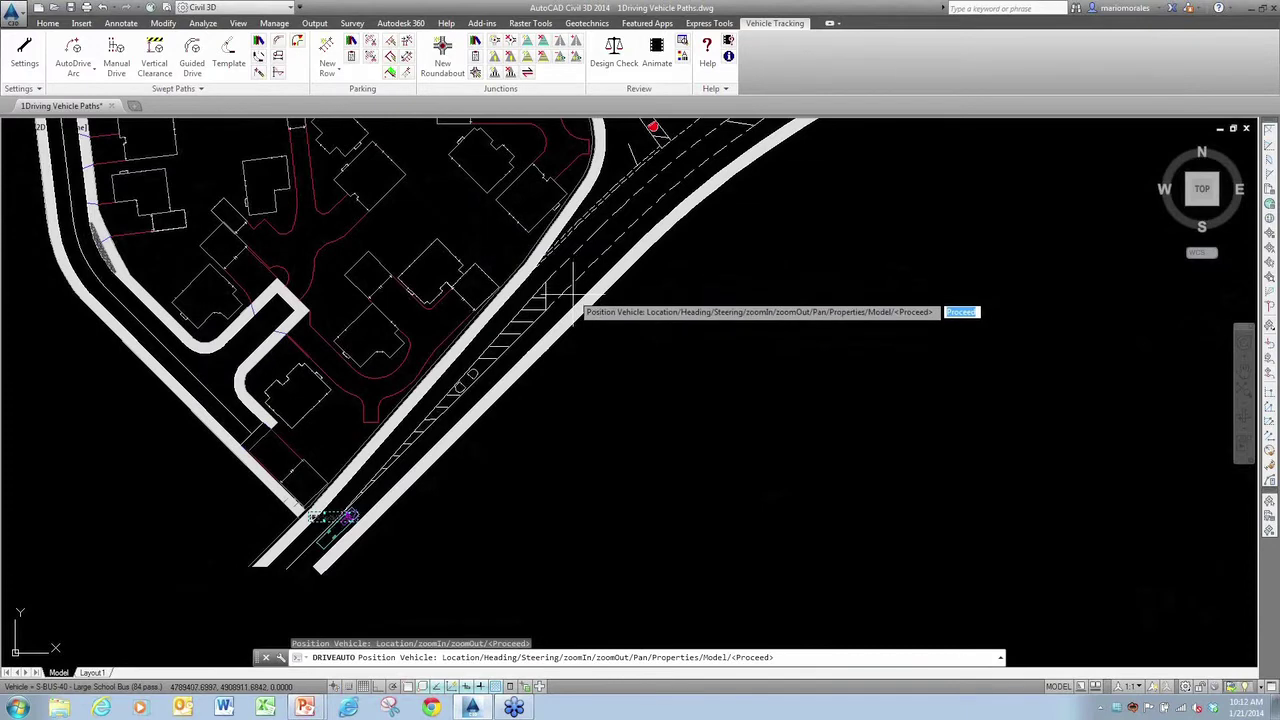
key(Return)
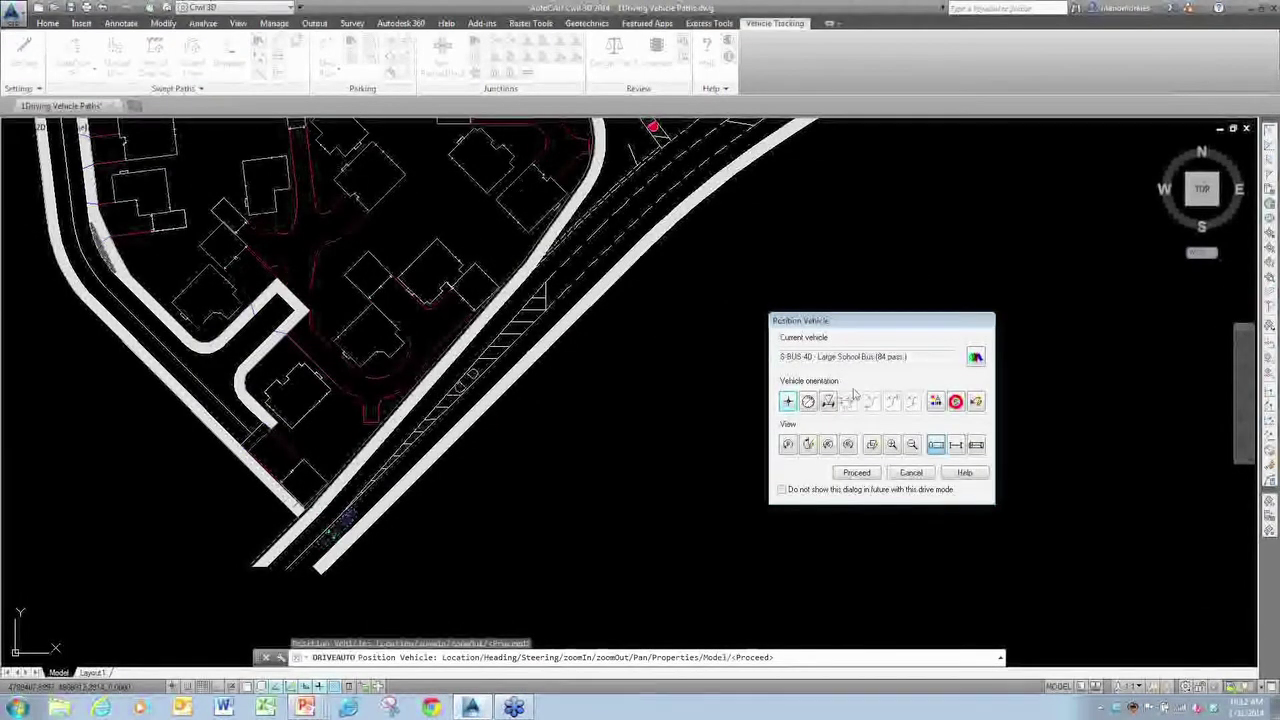
Re-pick the bus location lower down the main road and proceed to AutoDrive driving
drag(869, 323, 843, 351)
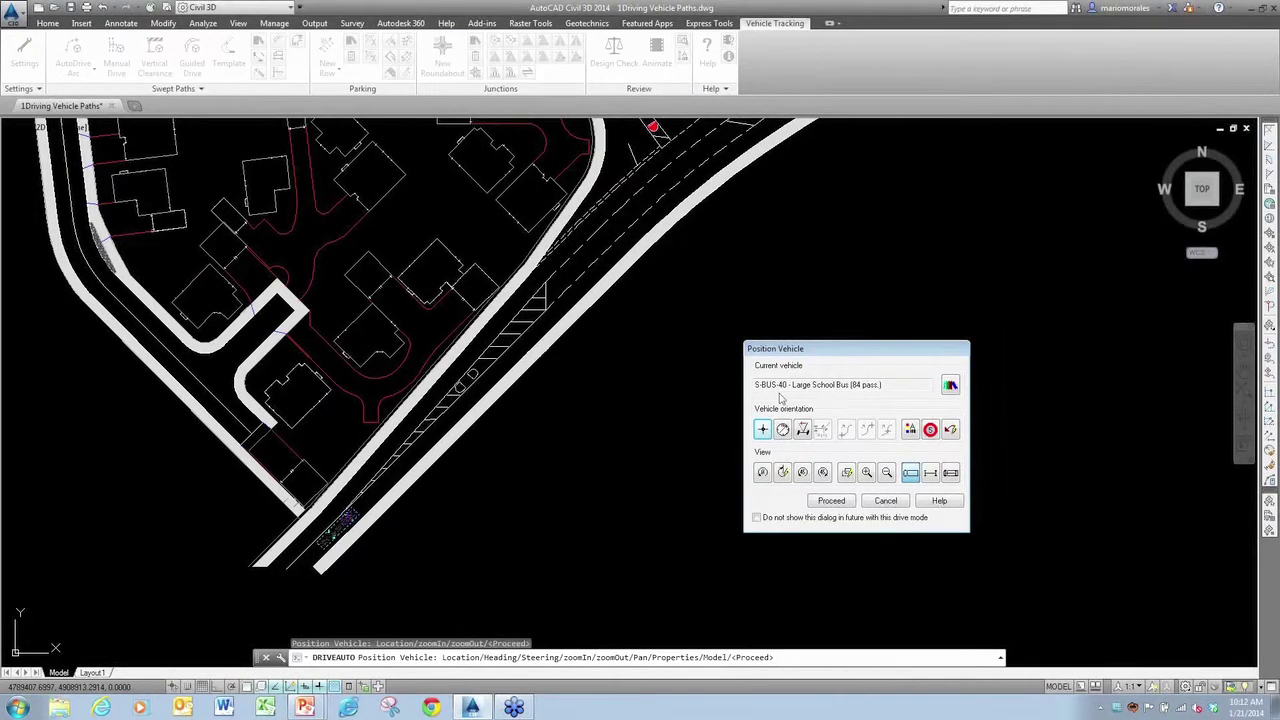
click(762, 430)
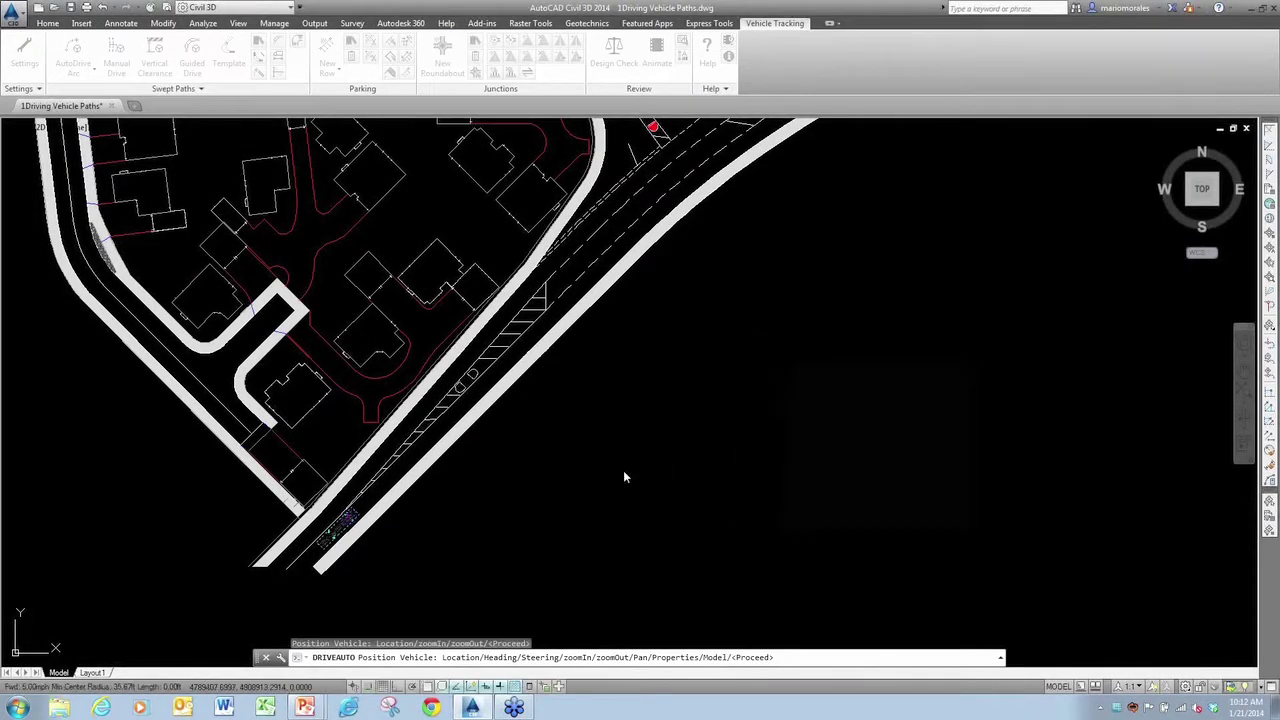
click(388, 483)
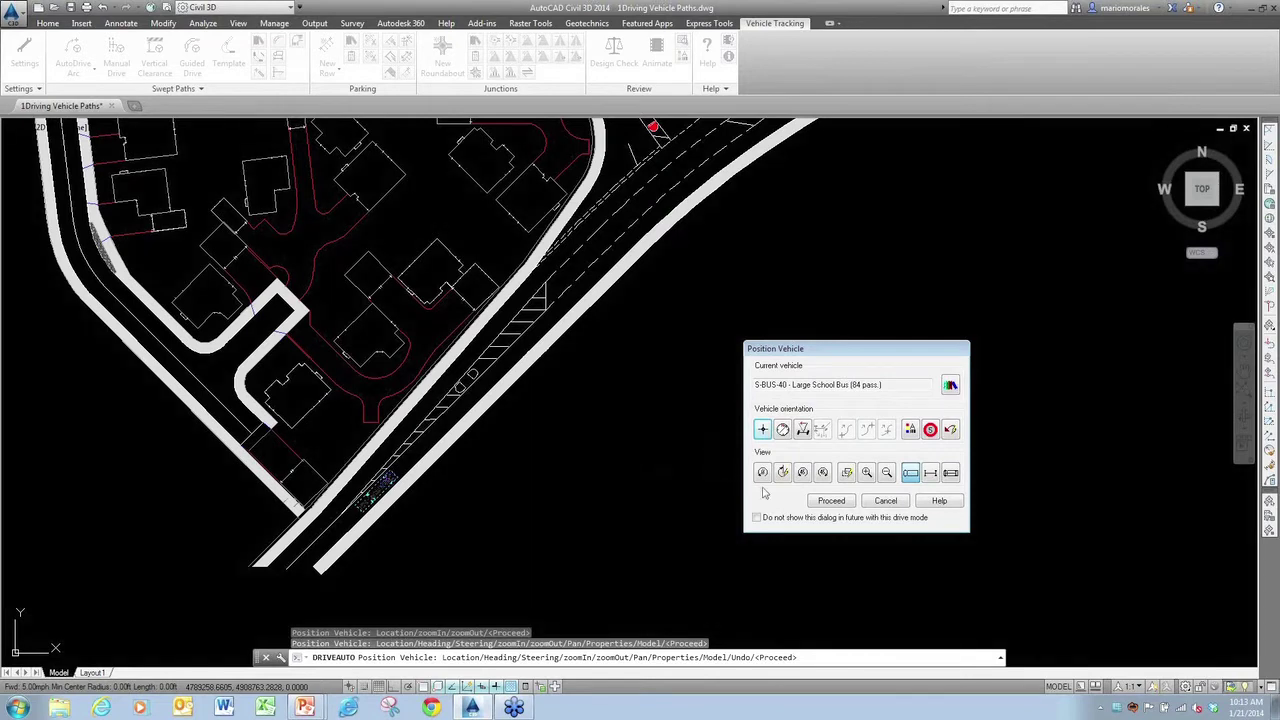
click(831, 501)
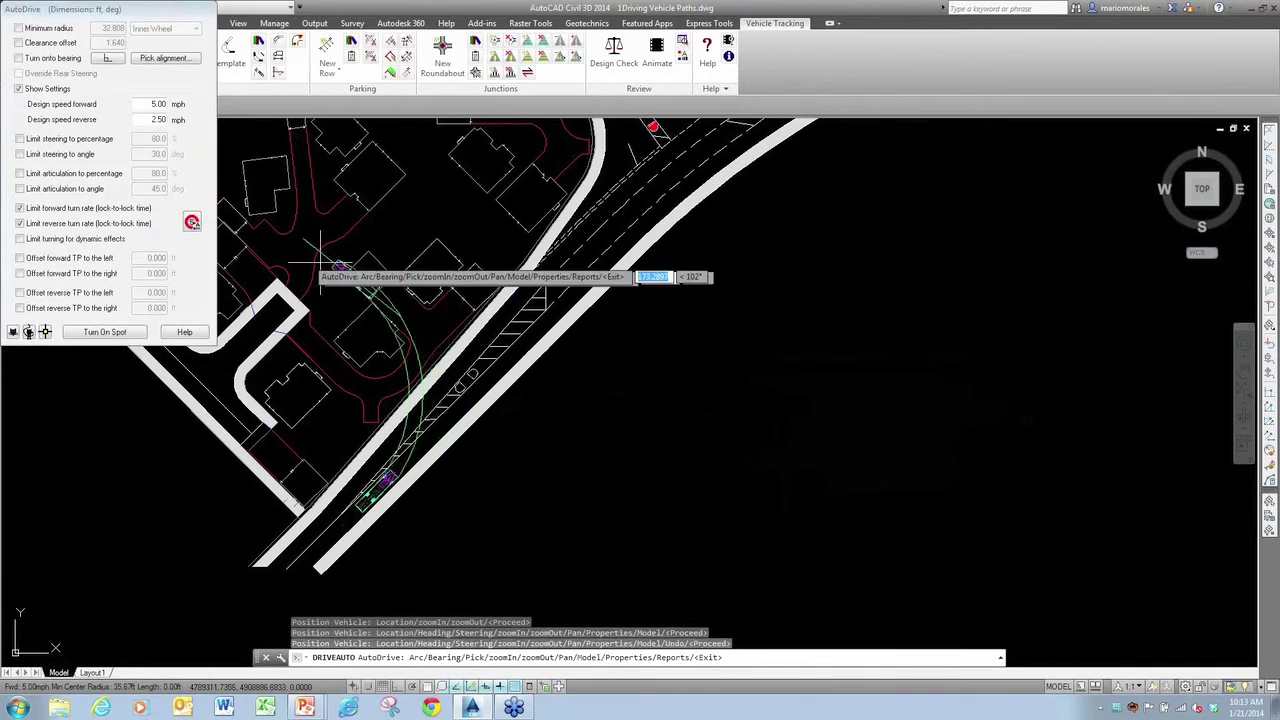
Move the AutoDrive panel off the ribbon and toggle Show Settings to reveal all speed and turn limits
drag(140, 14, 847, 234)
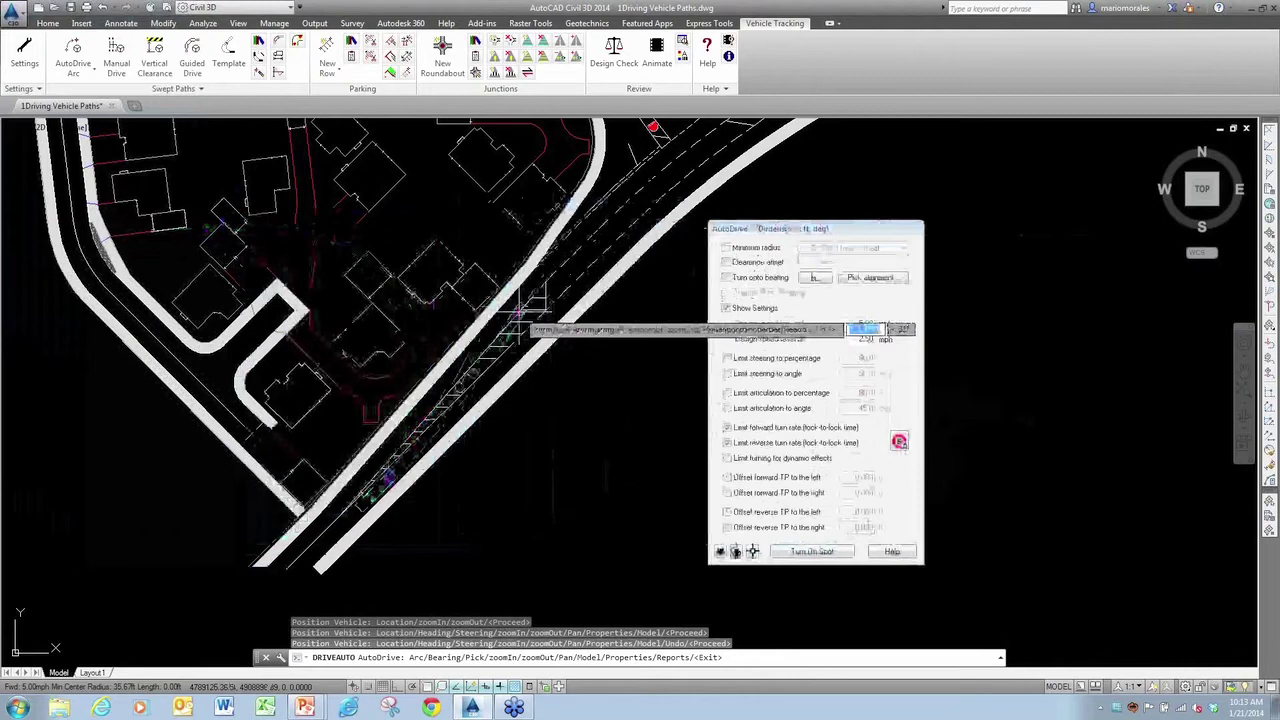
click(726, 308)
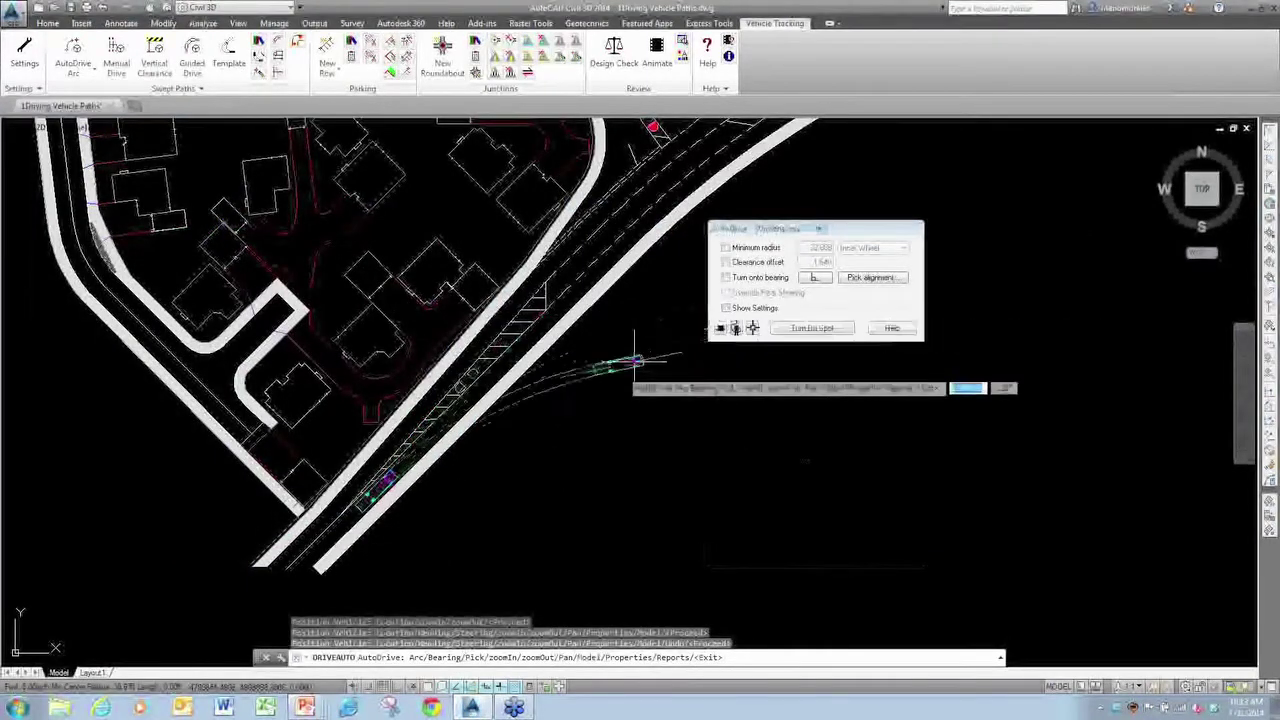
click(726, 308)
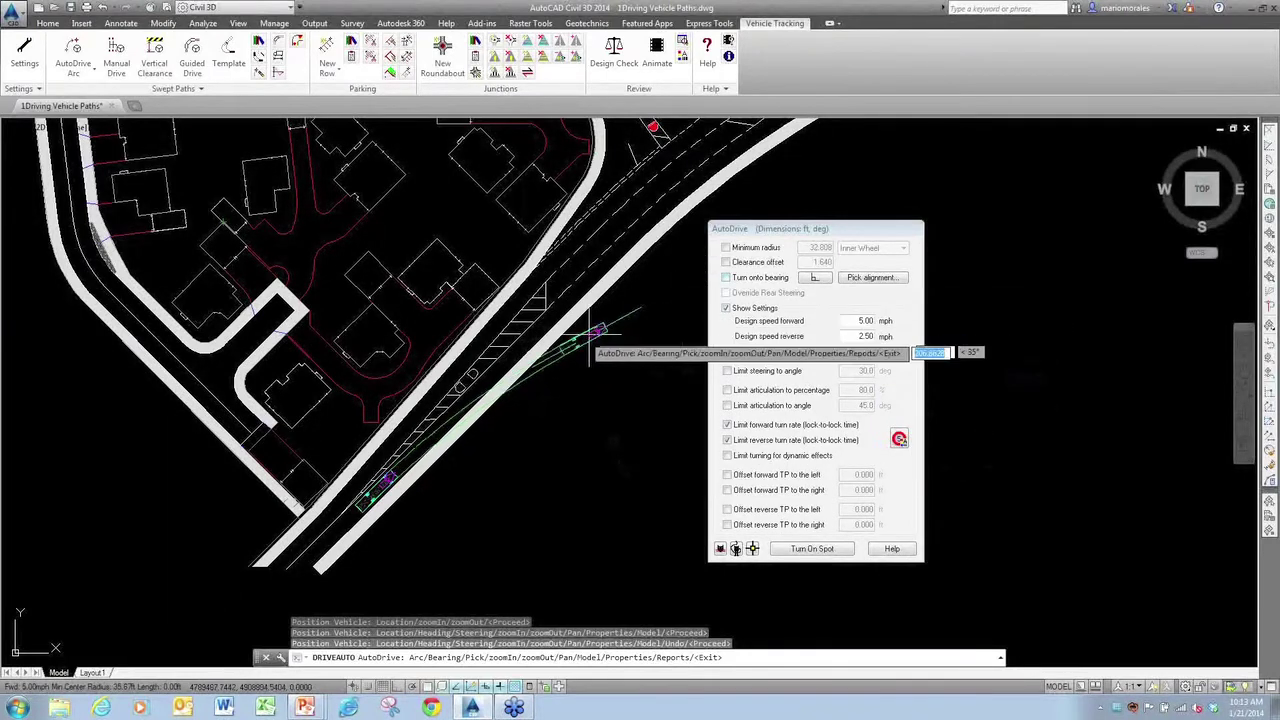
Place the first two driving targets up the main road toward the junction
scroll(515, 405, up, 2)
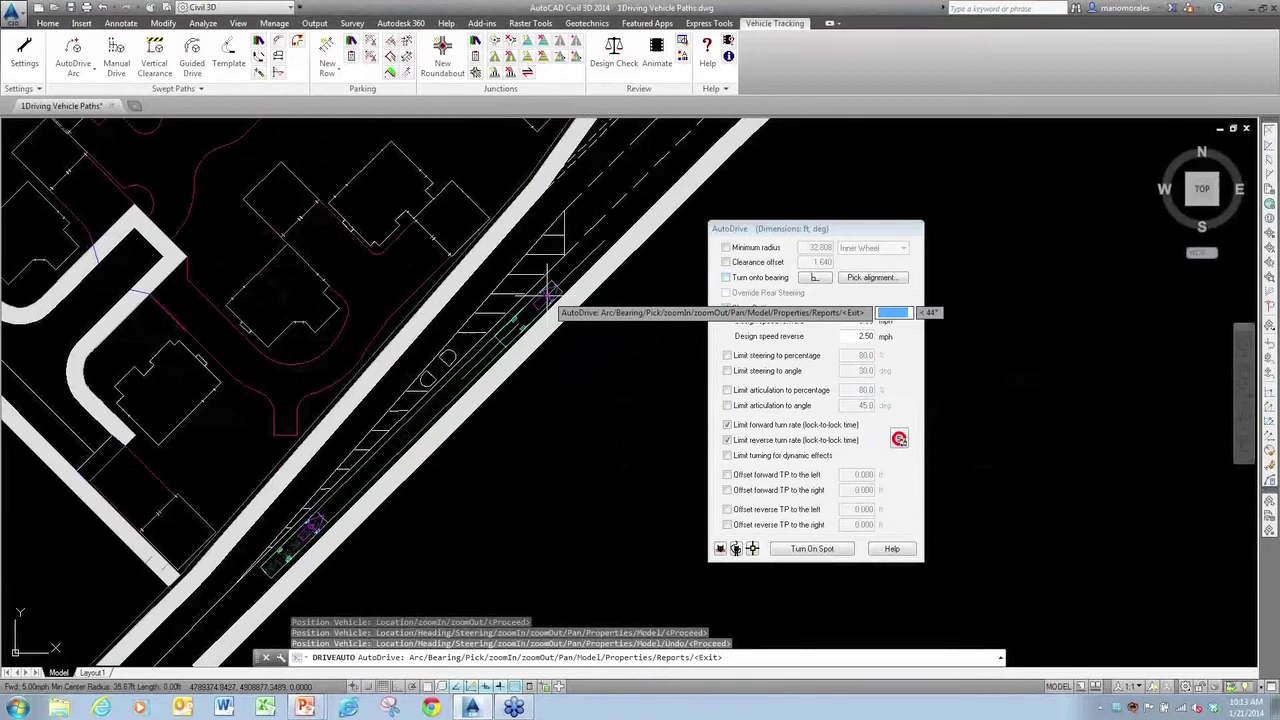
click(552, 288)
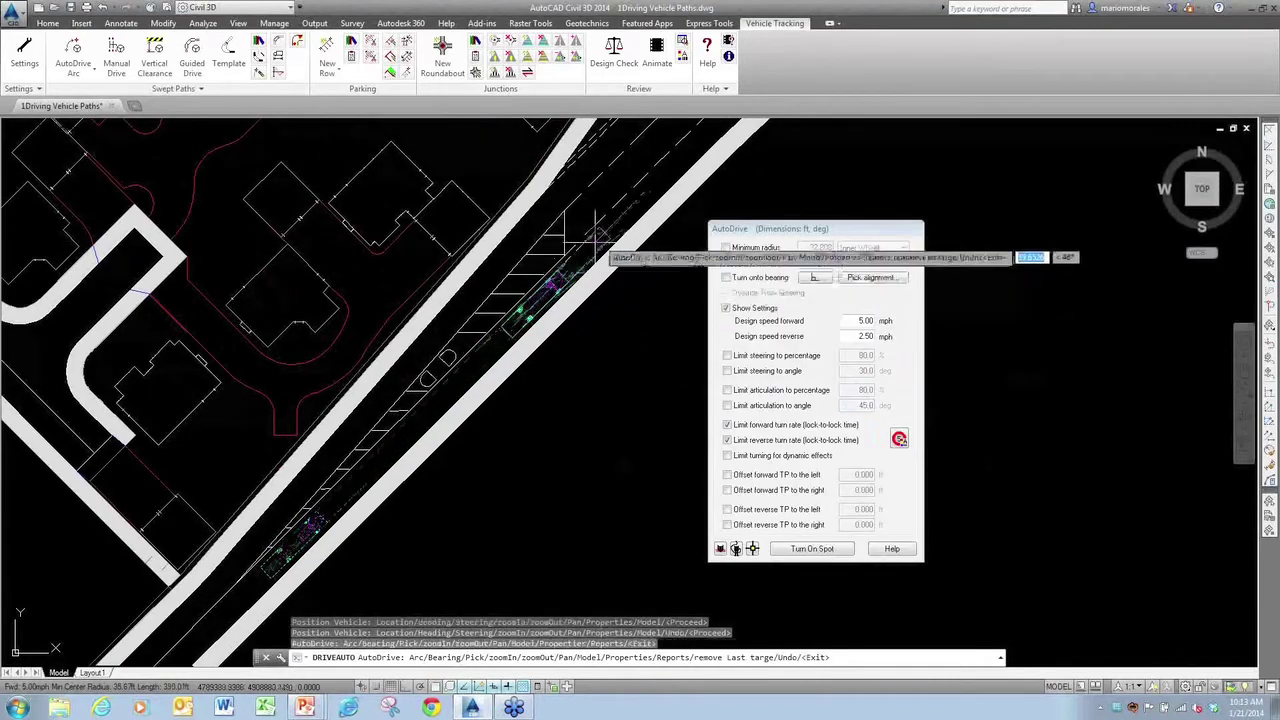
scroll(614, 226, up, 2)
mouse_move(614, 226)
middle_down()
mouse_move(486, 337)
mouse_move(423, 423)
mouse_move(409, 417)
middle_up()
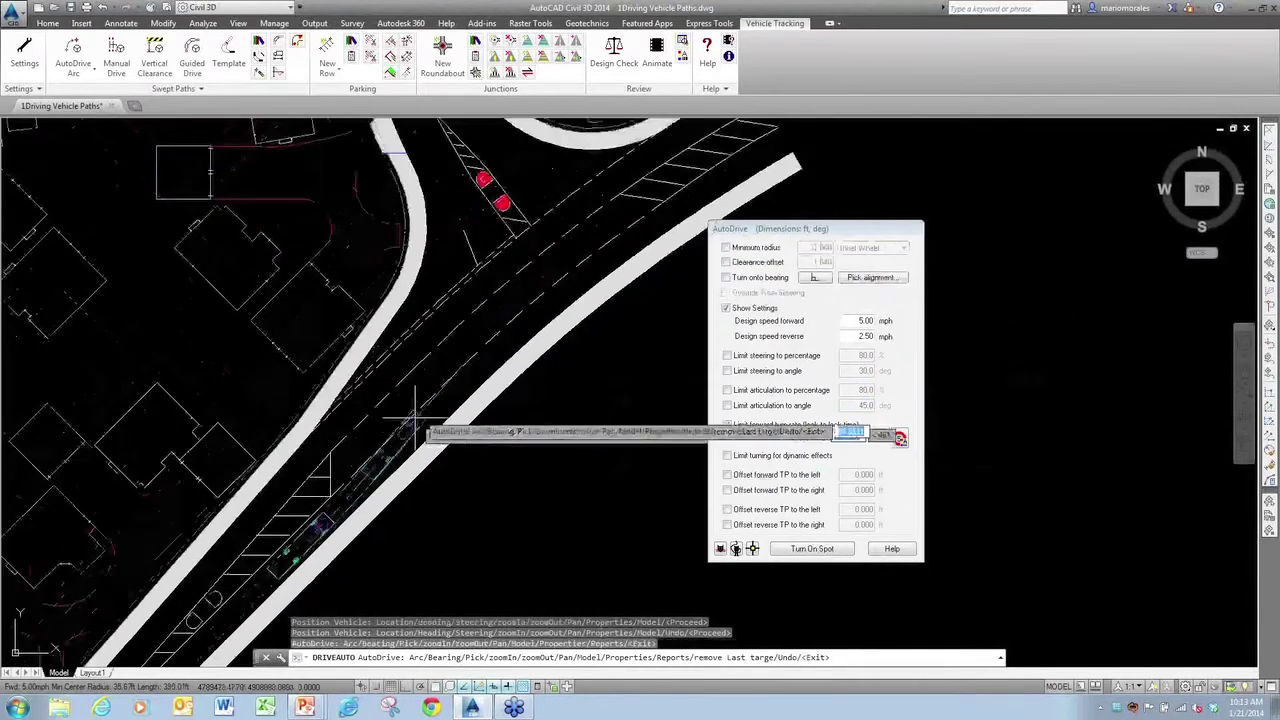
scroll(475, 353, up, 2)
click(471, 345)
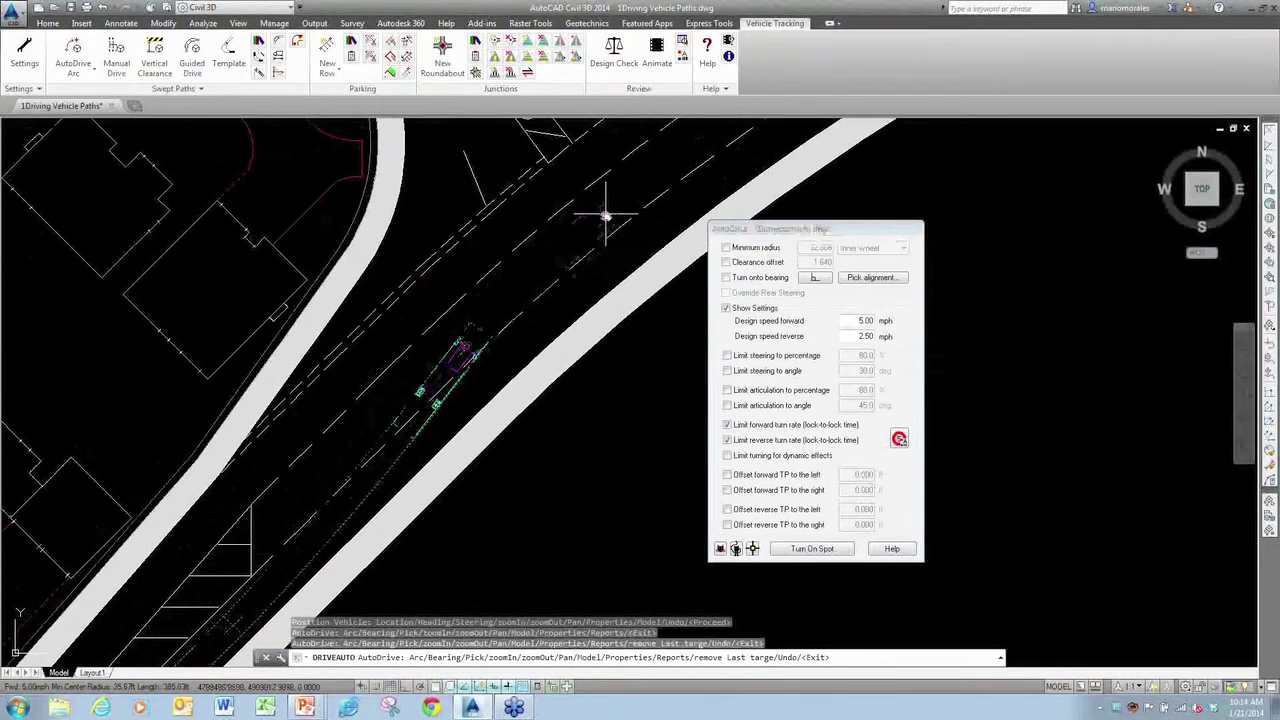
Add a third driving target at the junction and follow the bus preview up the road
middle_drag(606, 214, 481, 352)
click(482, 347)
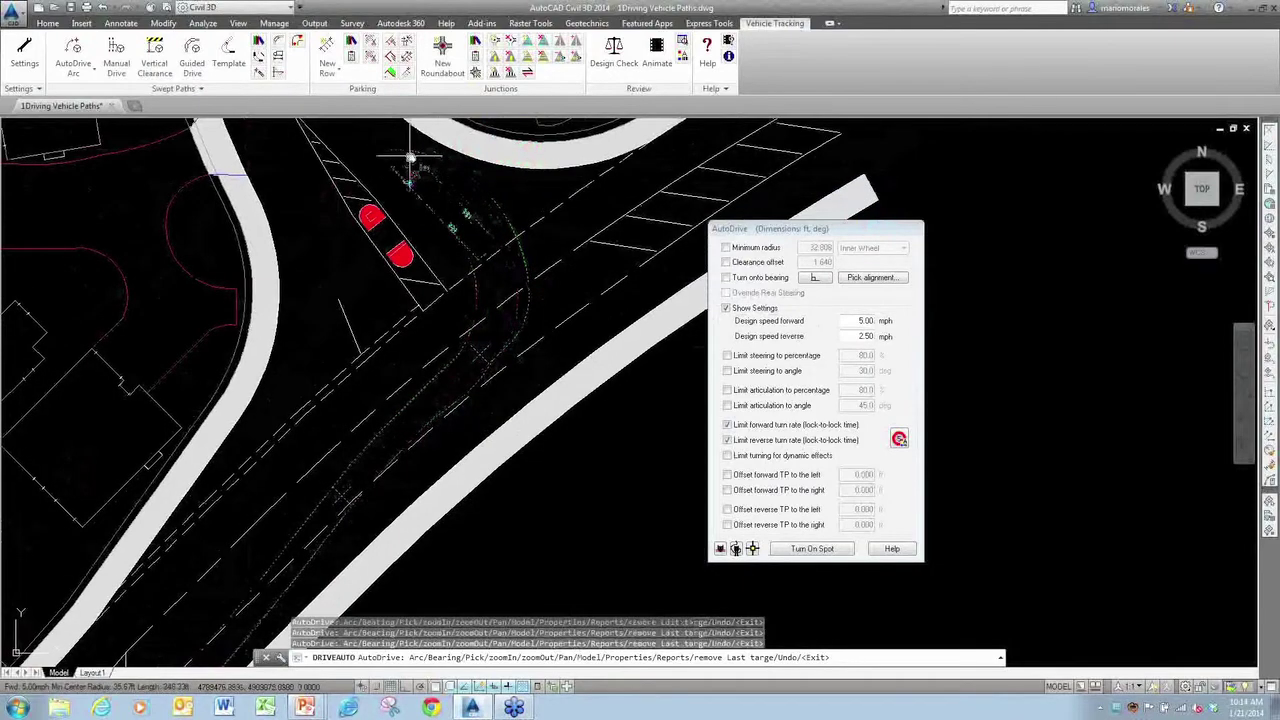
middle_drag(420, 137, 484, 337)
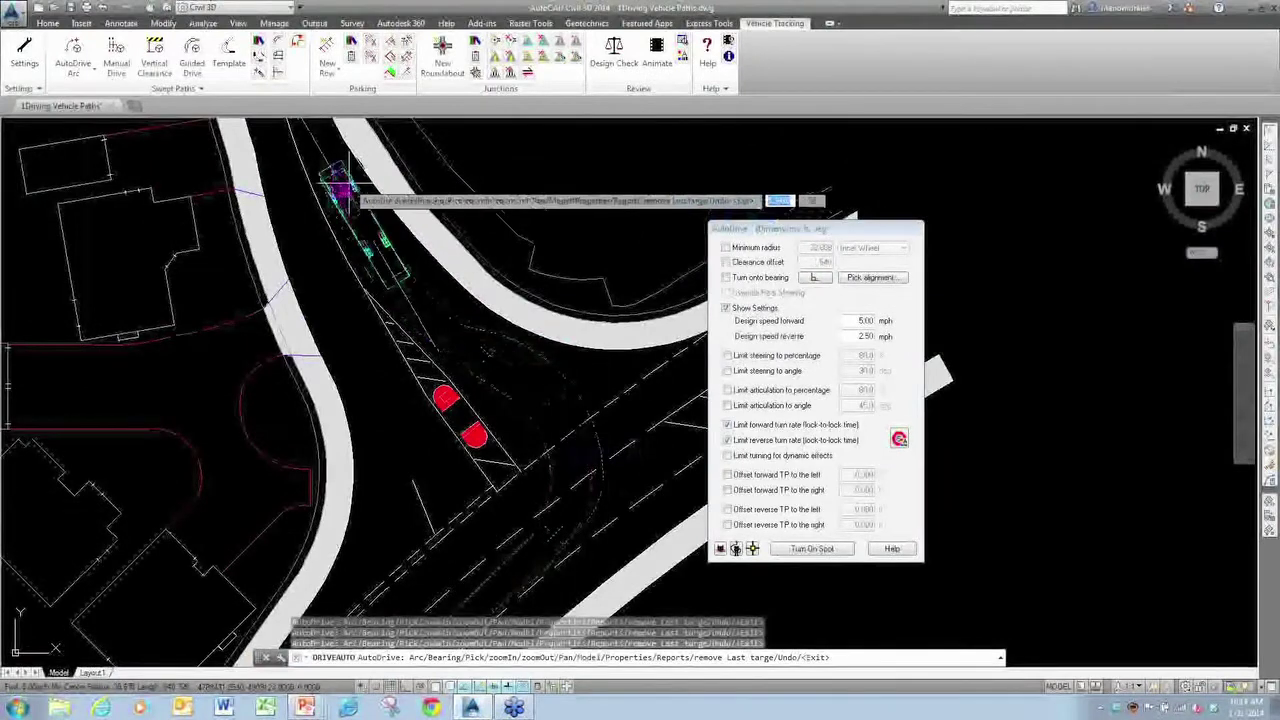
middle_drag(350, 183, 430, 370)
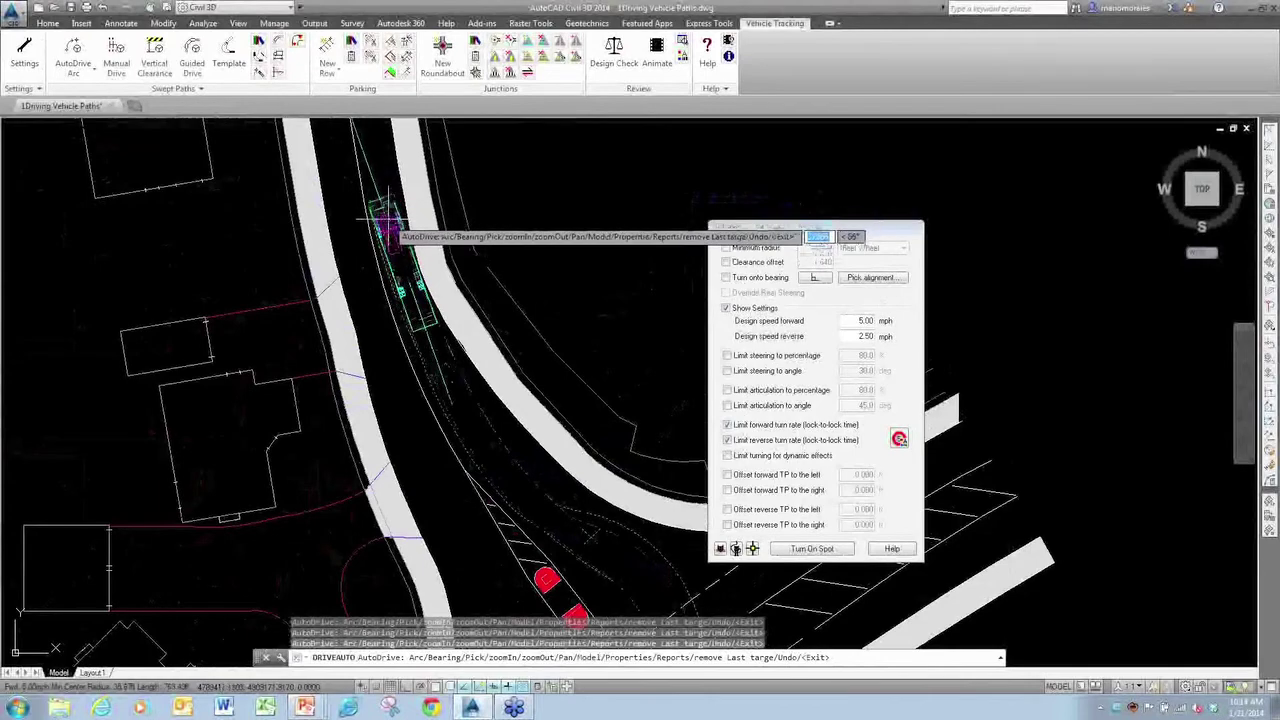
scroll(385, 228, up, 4)
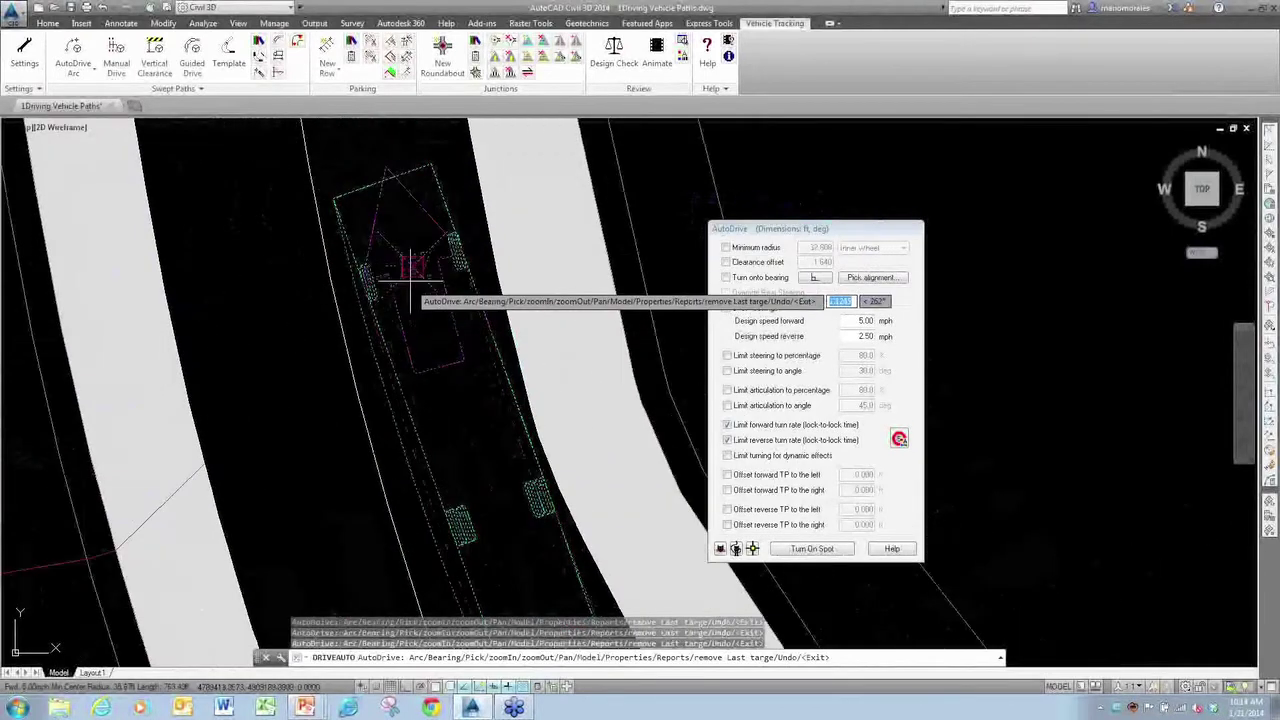
scroll(410, 294, up, 3)
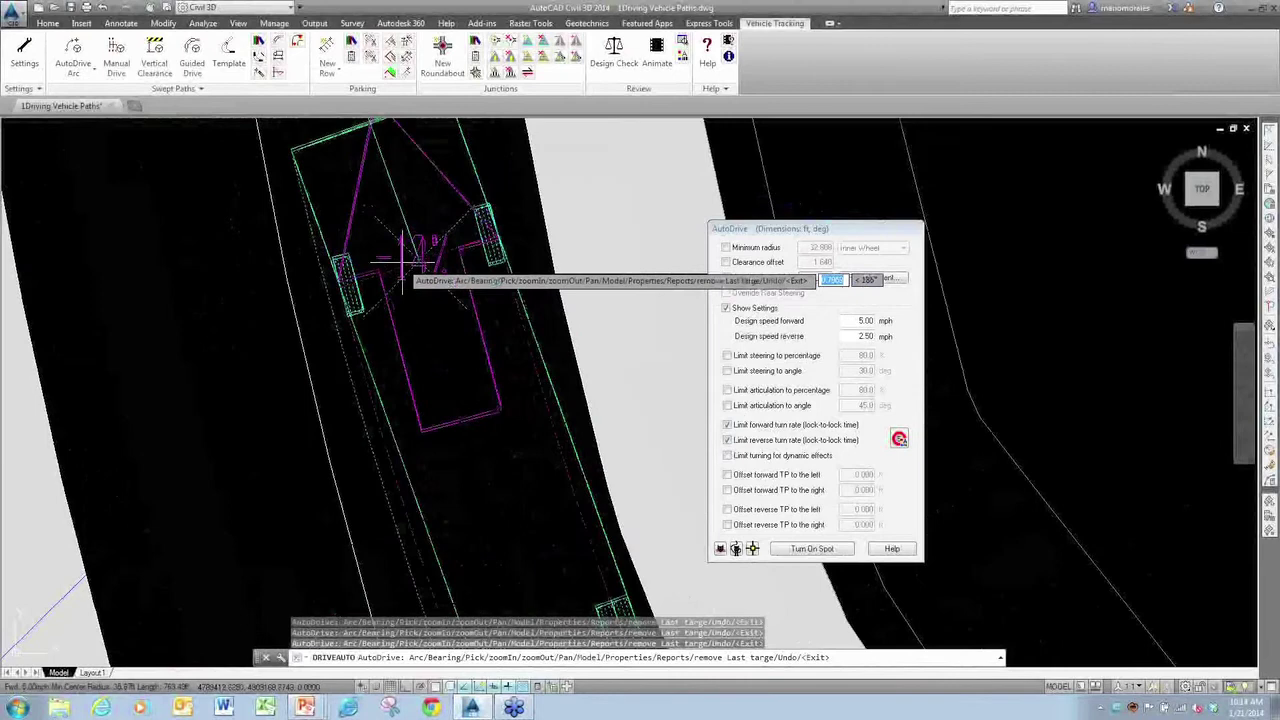
scroll(418, 297, down, 3)
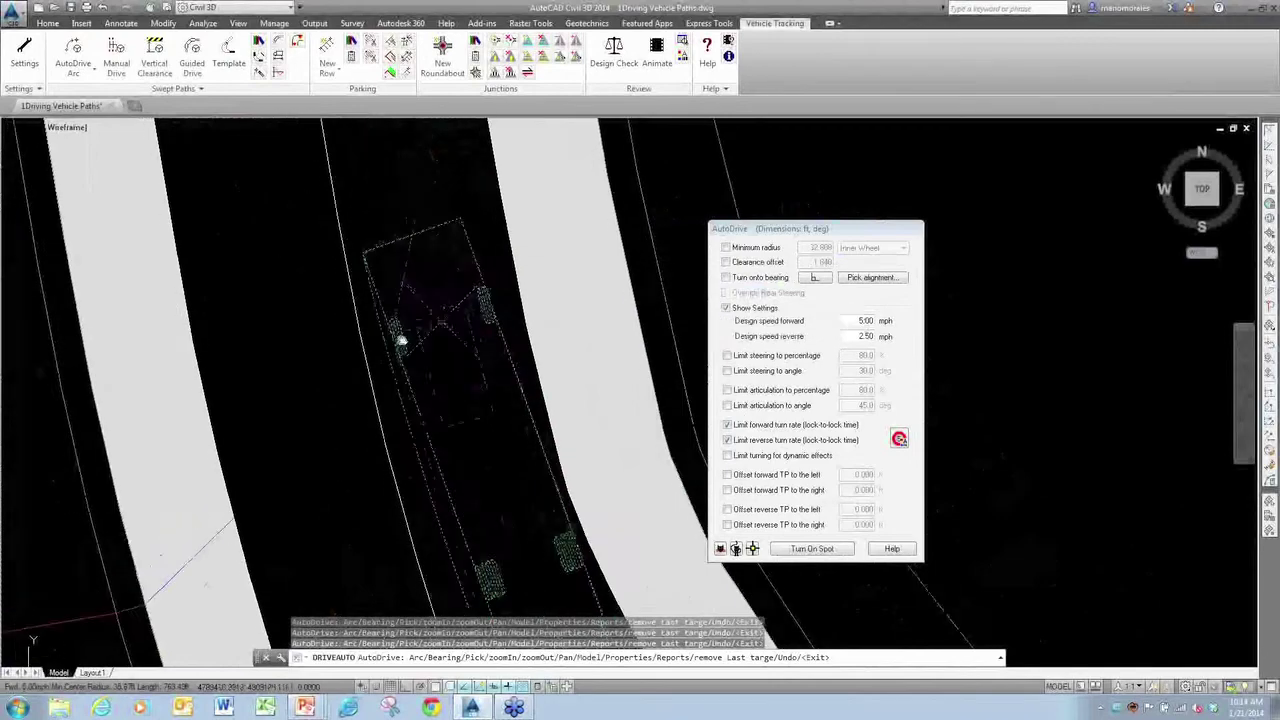
Zoom in and out to check the bus preview along the curving road
scroll(380, 310, down, 2)
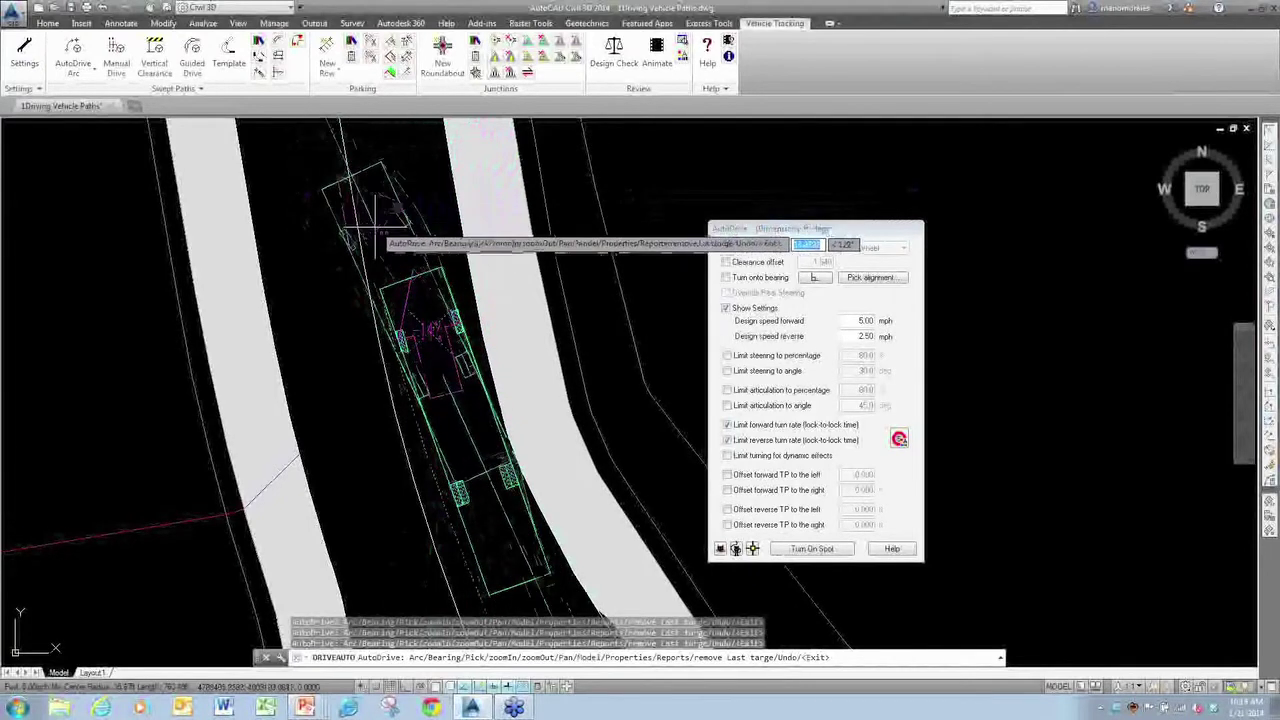
scroll(396, 240, down, 2)
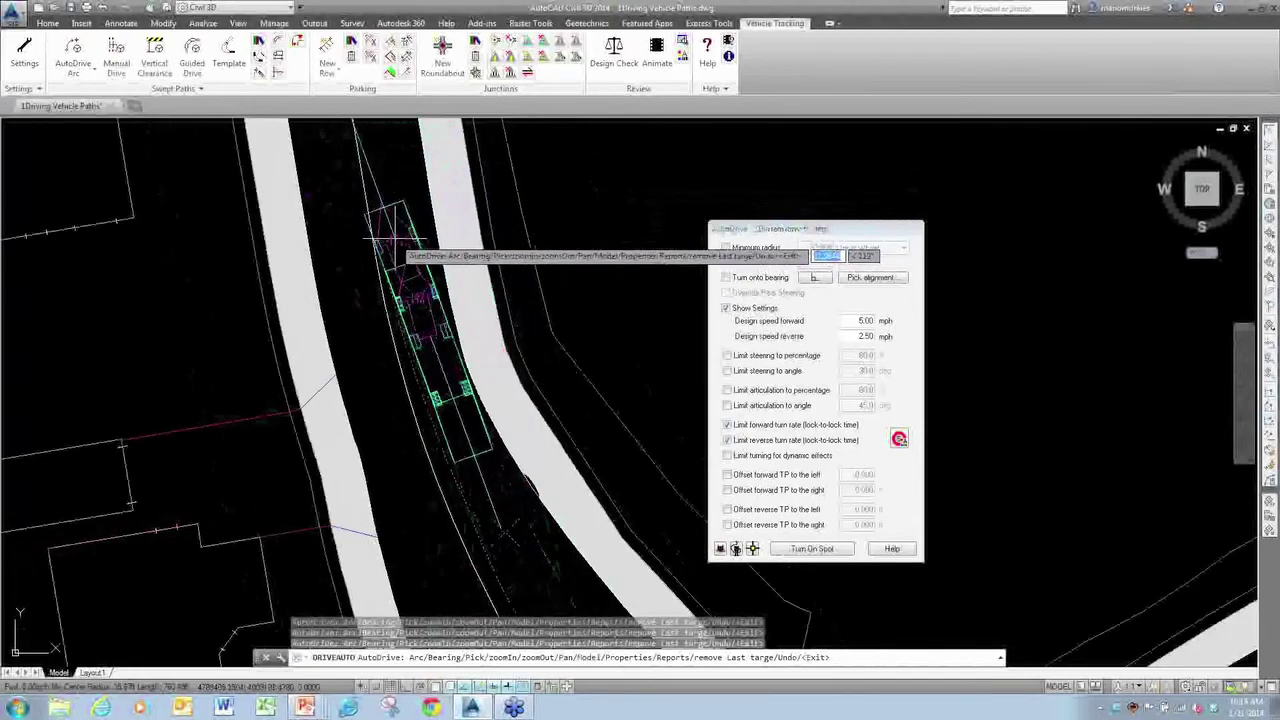
scroll(385, 225, up, 2)
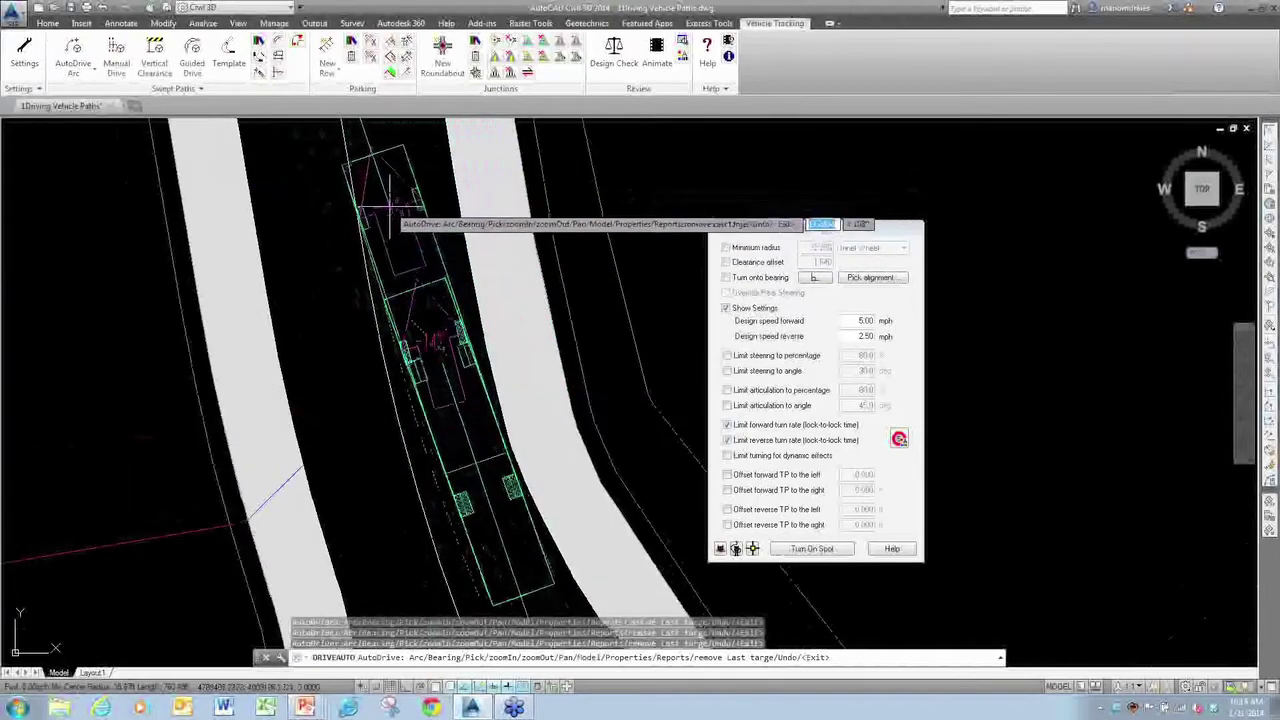
scroll(388, 206, down, 2)
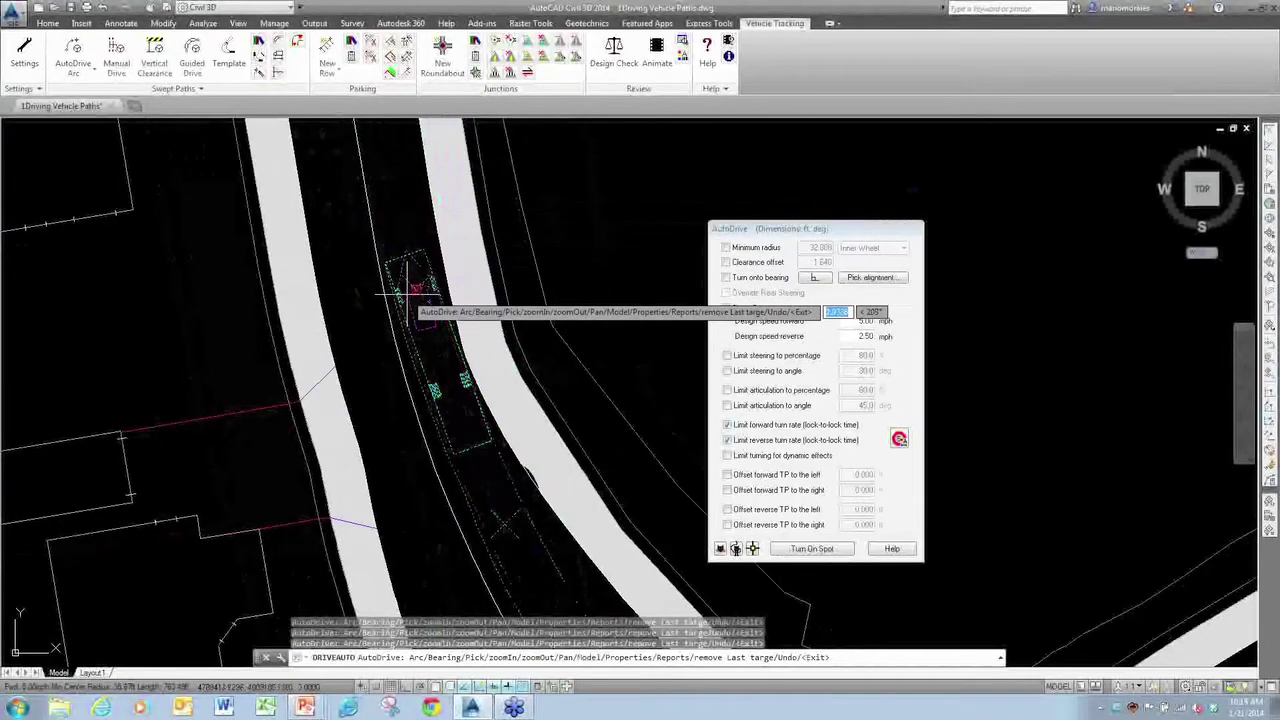
Place the final target point down the road into the intersection and finish the AutoDrive path
scroll(405, 288, up, 1)
scroll(410, 295, down, 2)
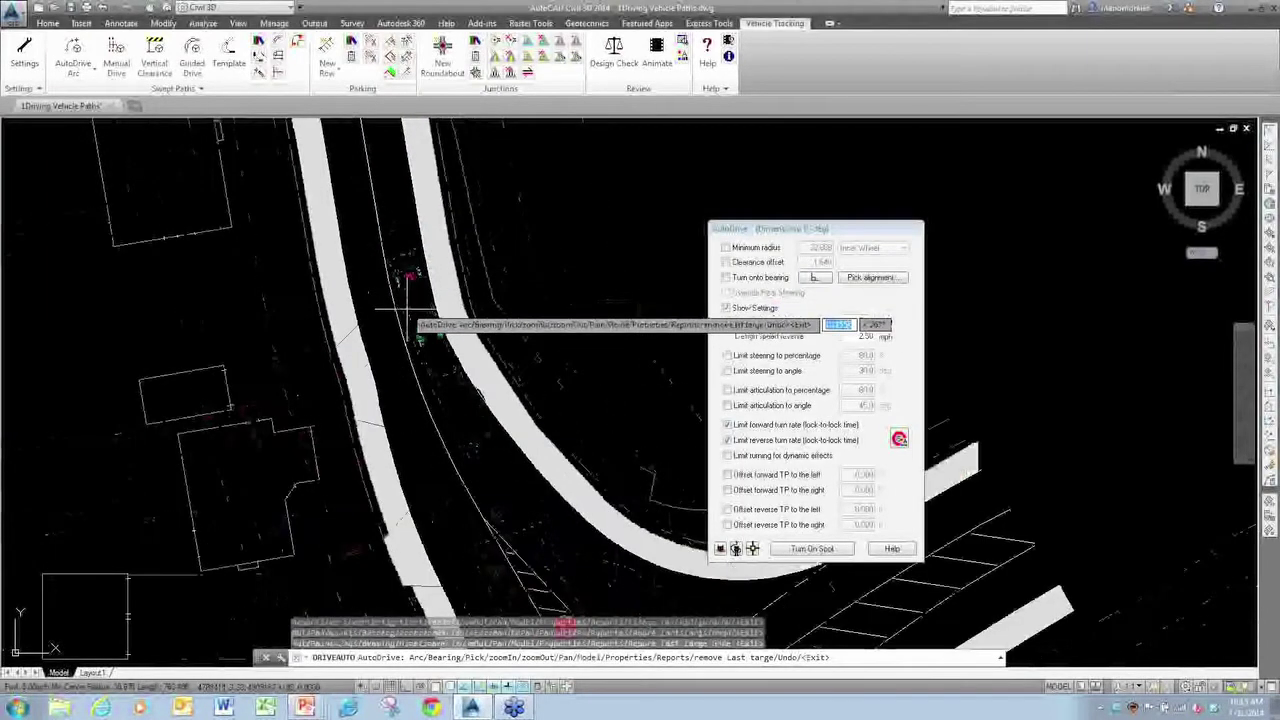
scroll(408, 308, up, 3)
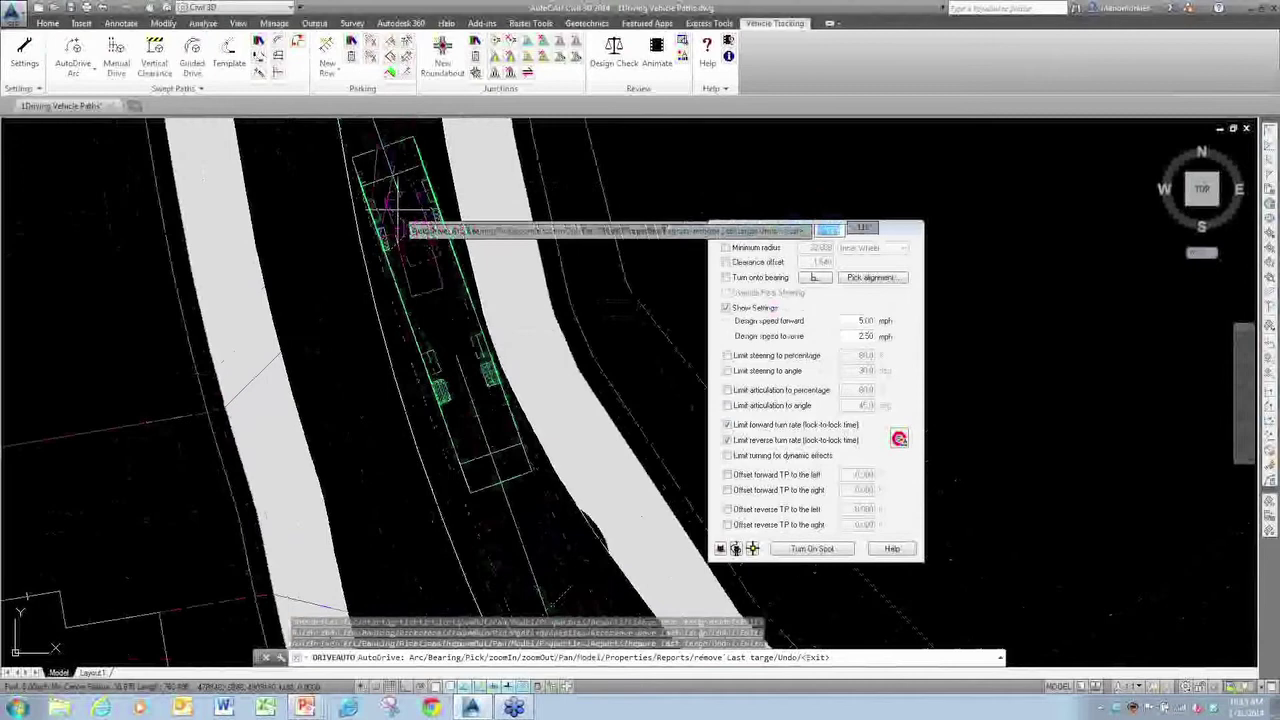
click(422, 268)
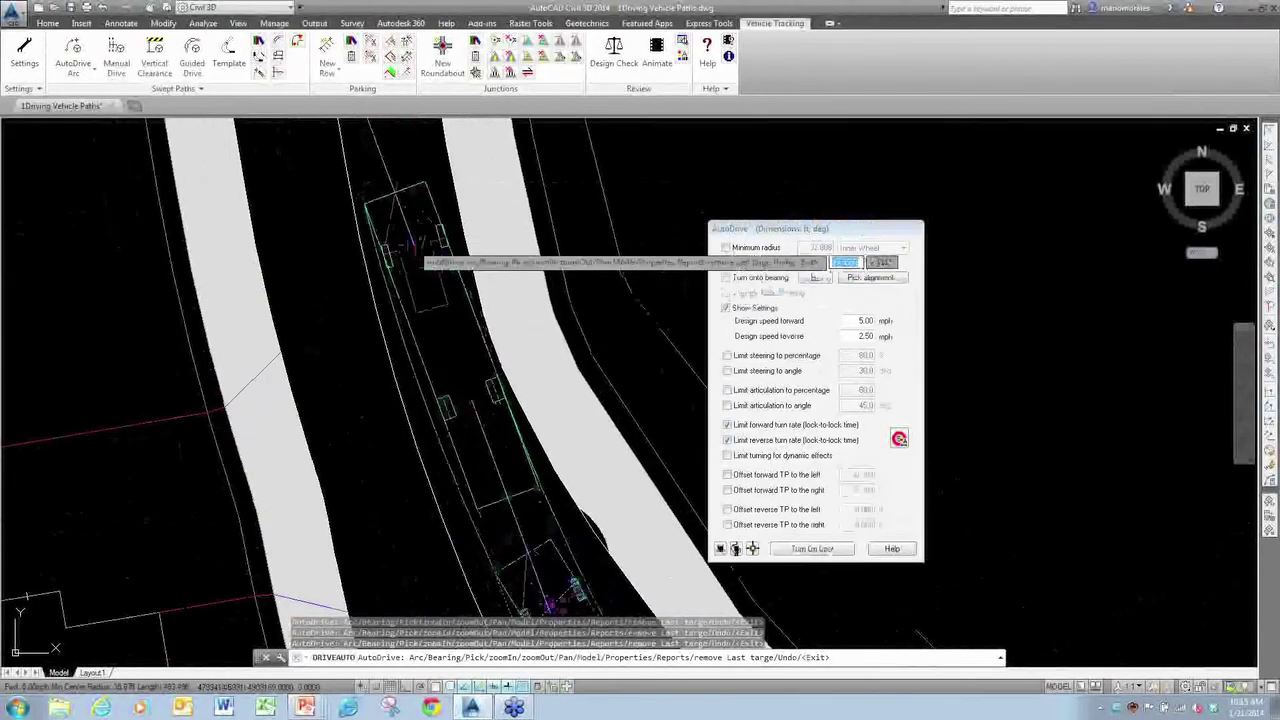
scroll(461, 320, down, 1)
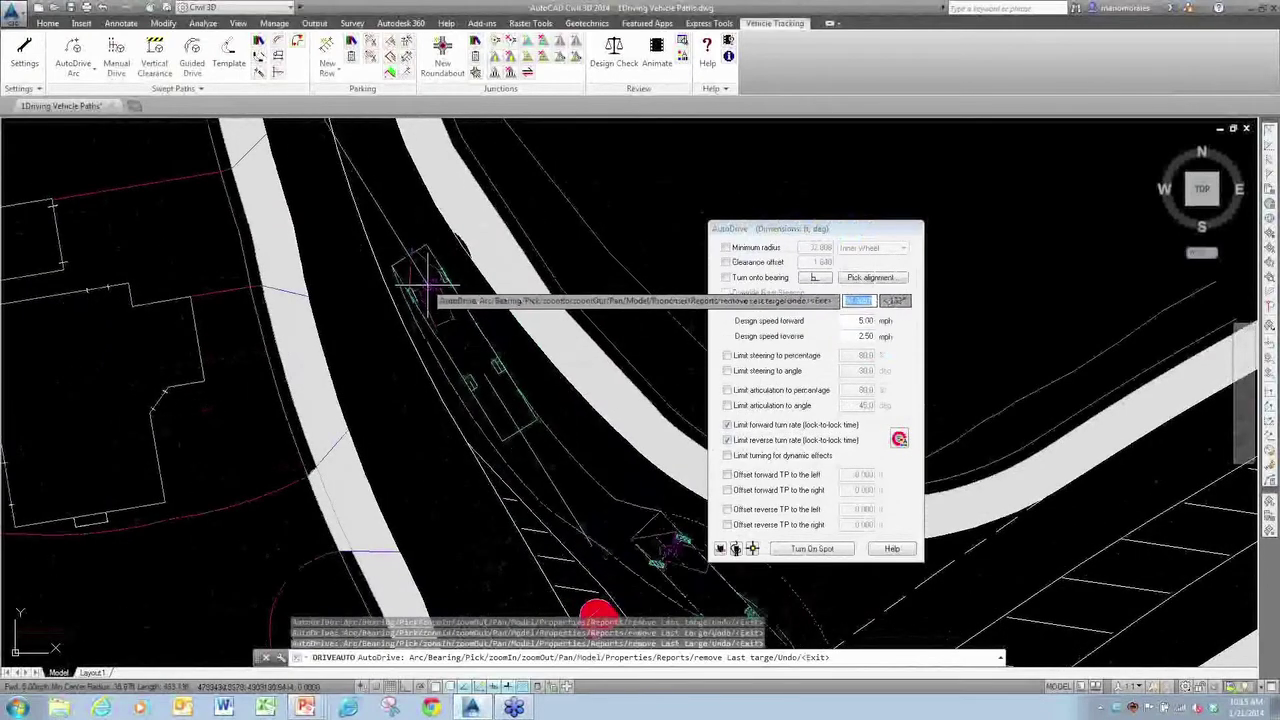
scroll(430, 285, down, 1)
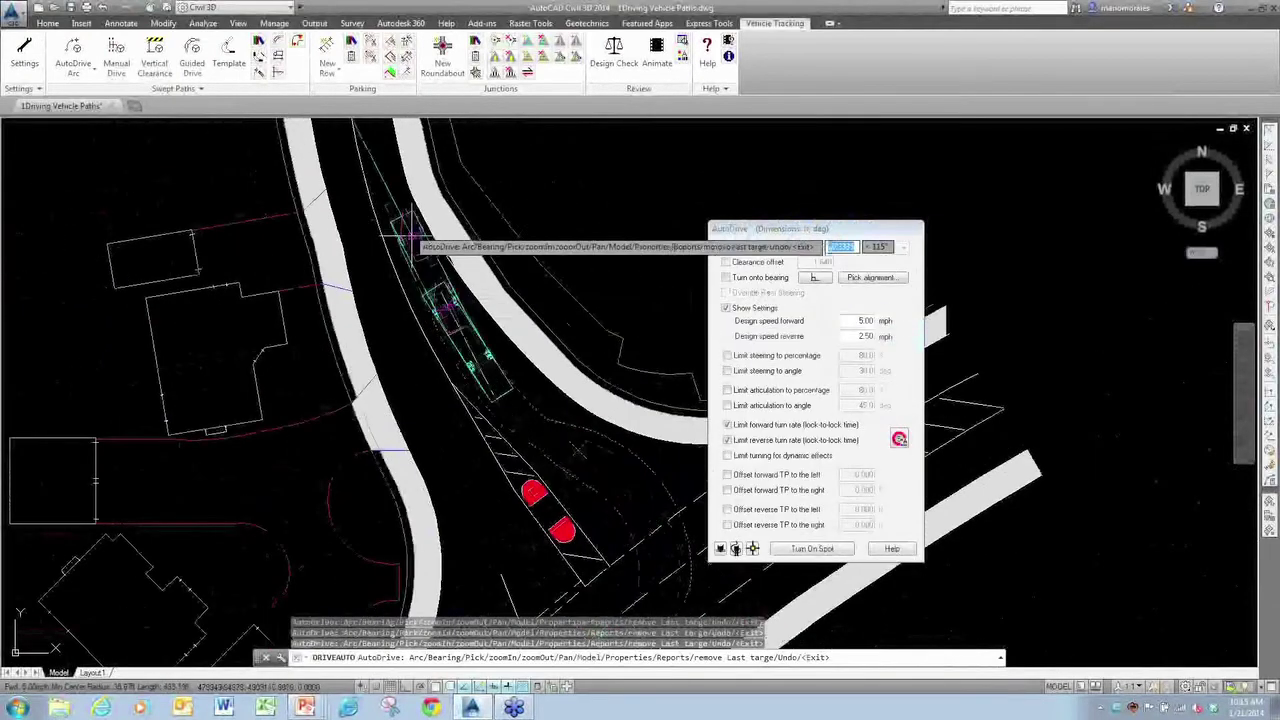
key(Return)
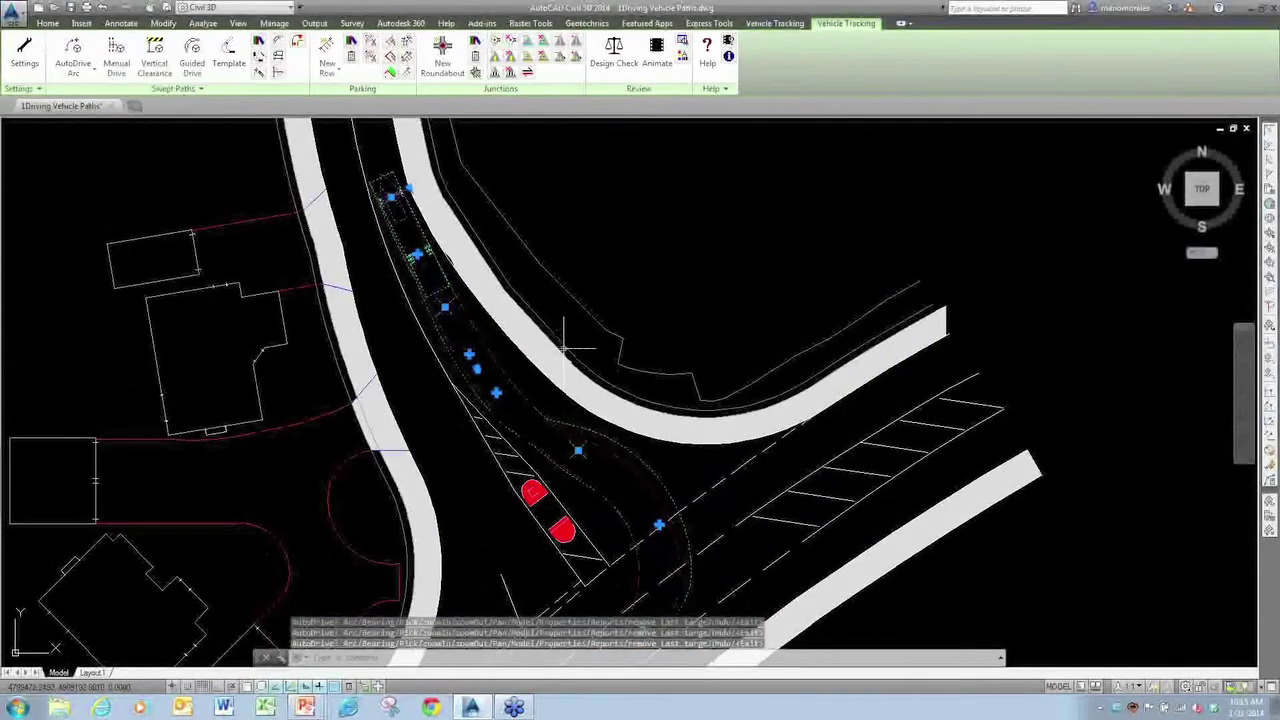
scroll(578, 451, down, 3)
middle_drag(509, 554, 575, 440)
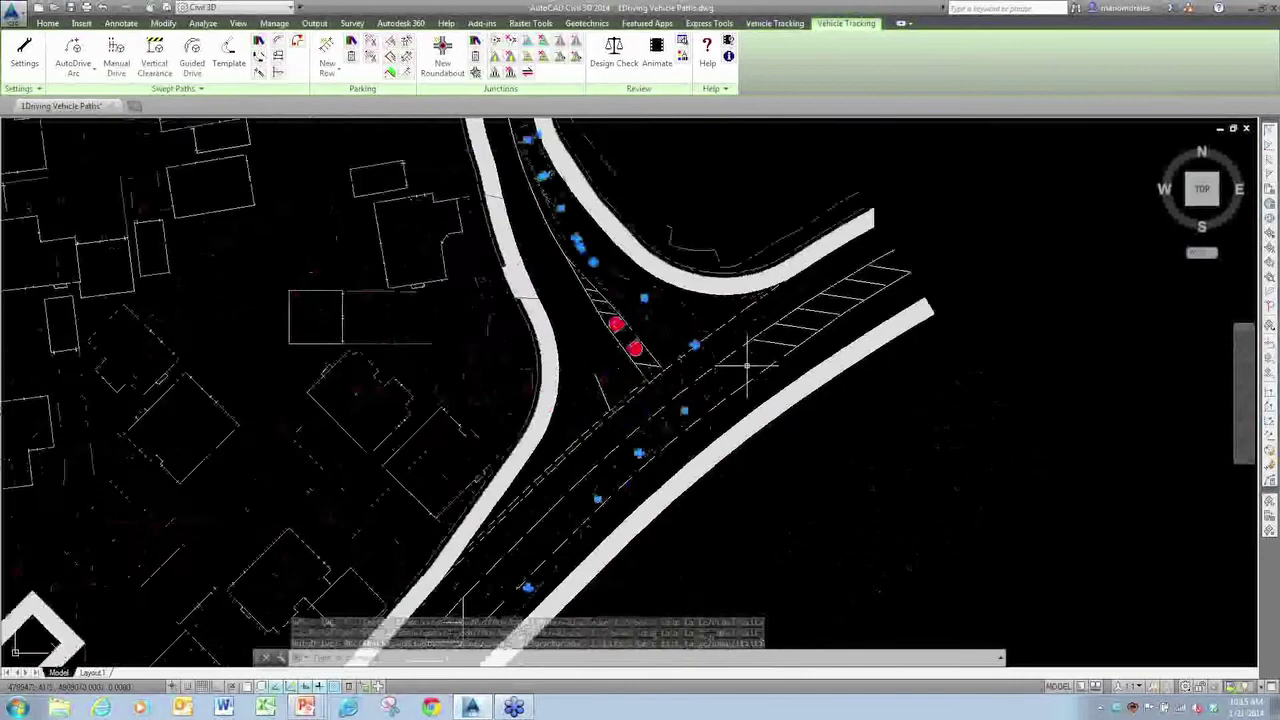
mouse_move(481, 605)
middle_down()
mouse_move(534, 537)
mouse_move(584, 385)
middle_up()
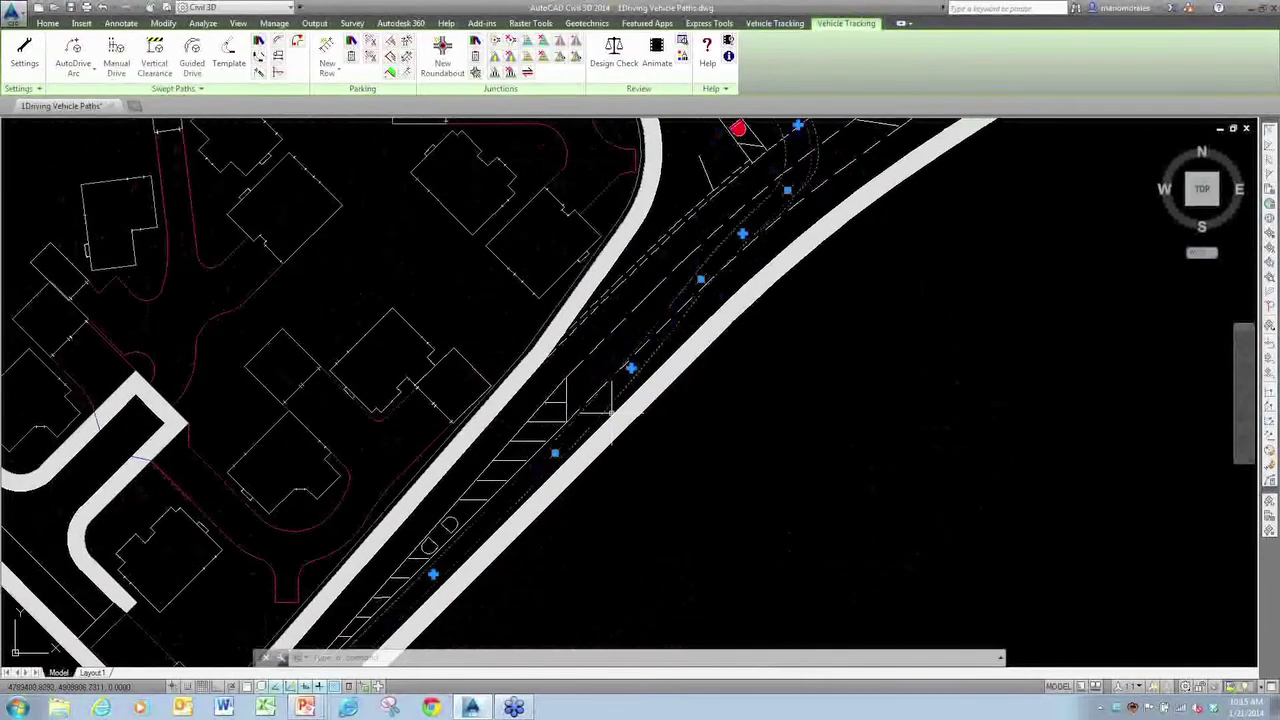
scroll(555, 455, up, 5)
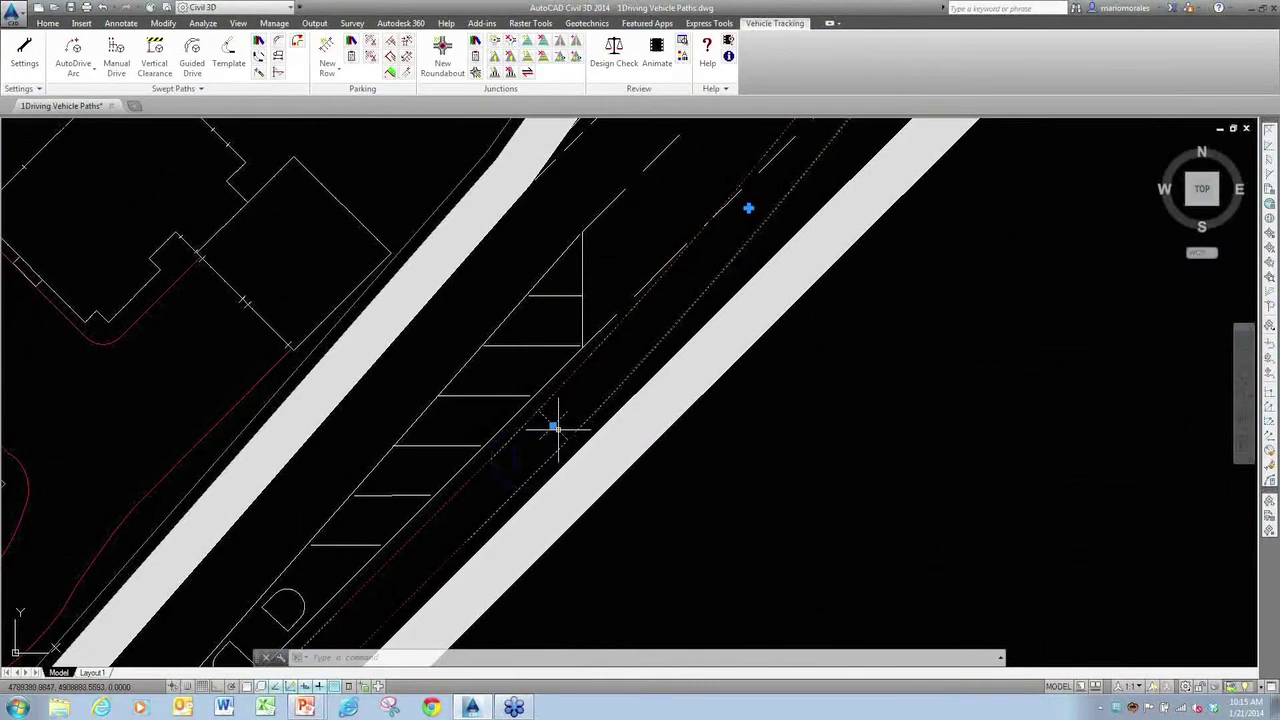
Move the target-point grip beside the parking stalls to reshape the bus's turn
click(553, 427)
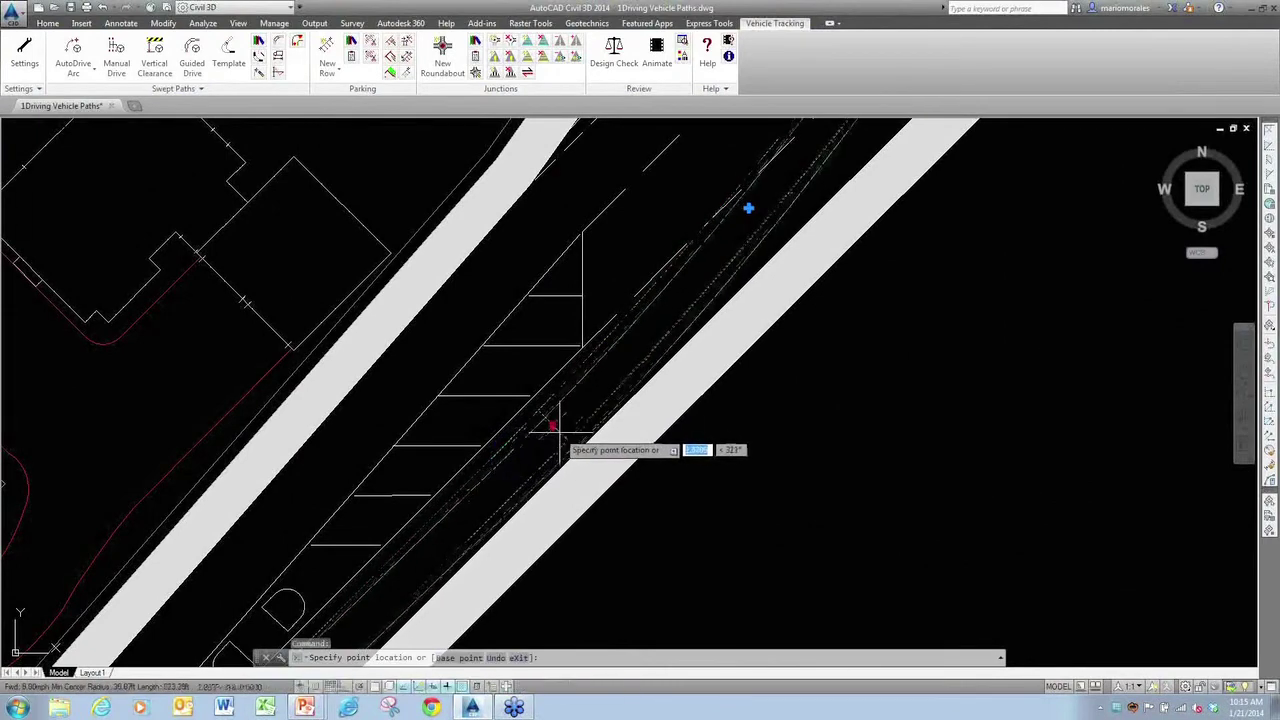
click(558, 432)
scroll(458, 480, down, 2)
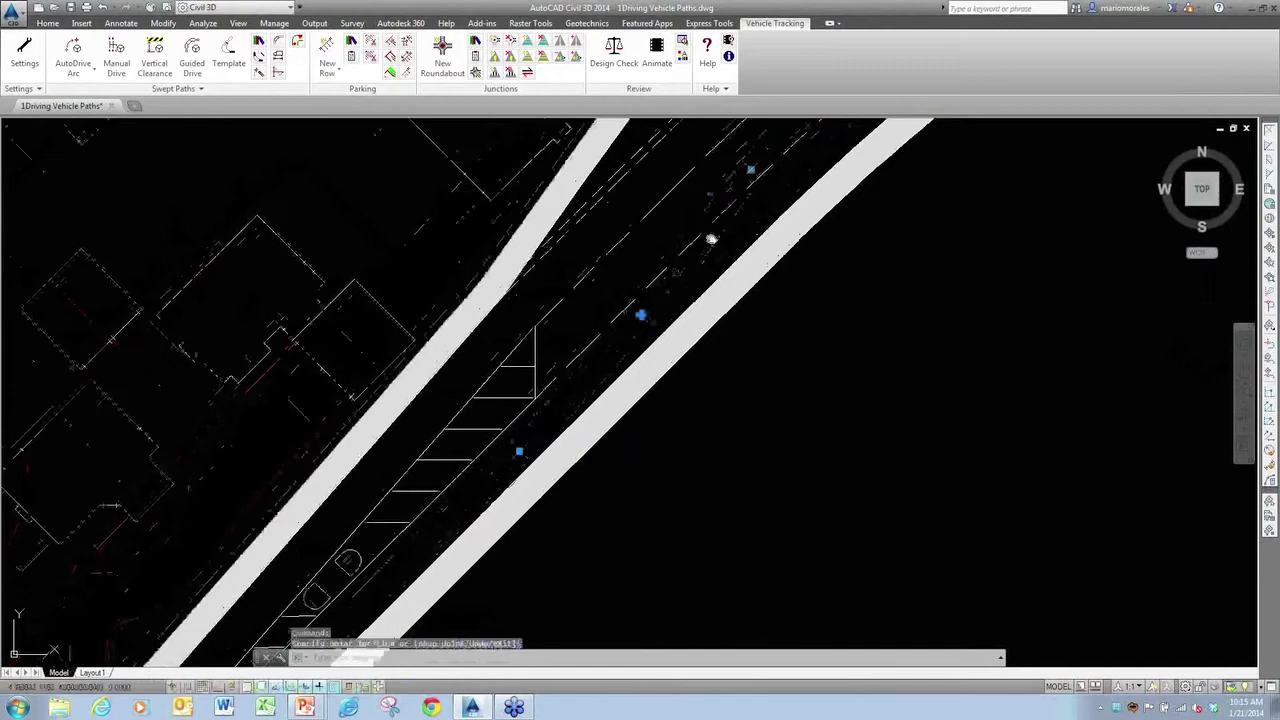
mouse_move(711, 241)
middle_down()
mouse_move(640, 280)
mouse_move(580, 286)
mouse_move(531, 383)
mouse_move(529, 423)
middle_up()
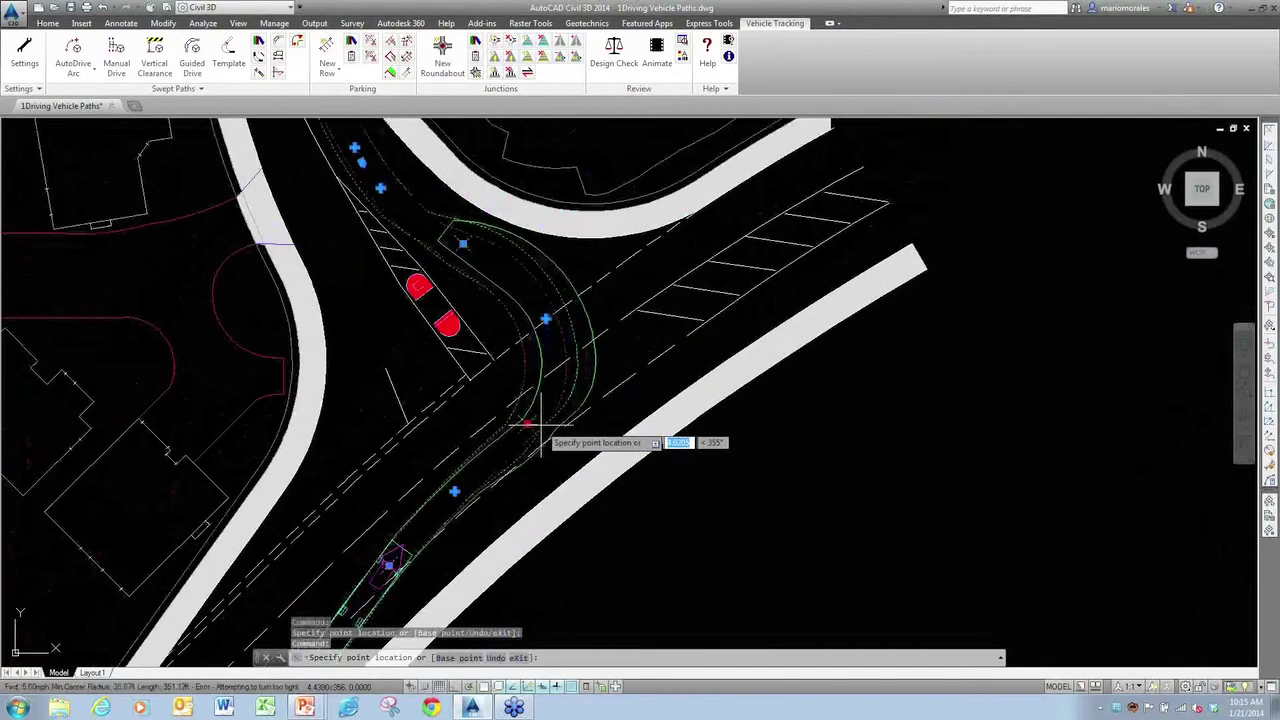
click(540, 425)
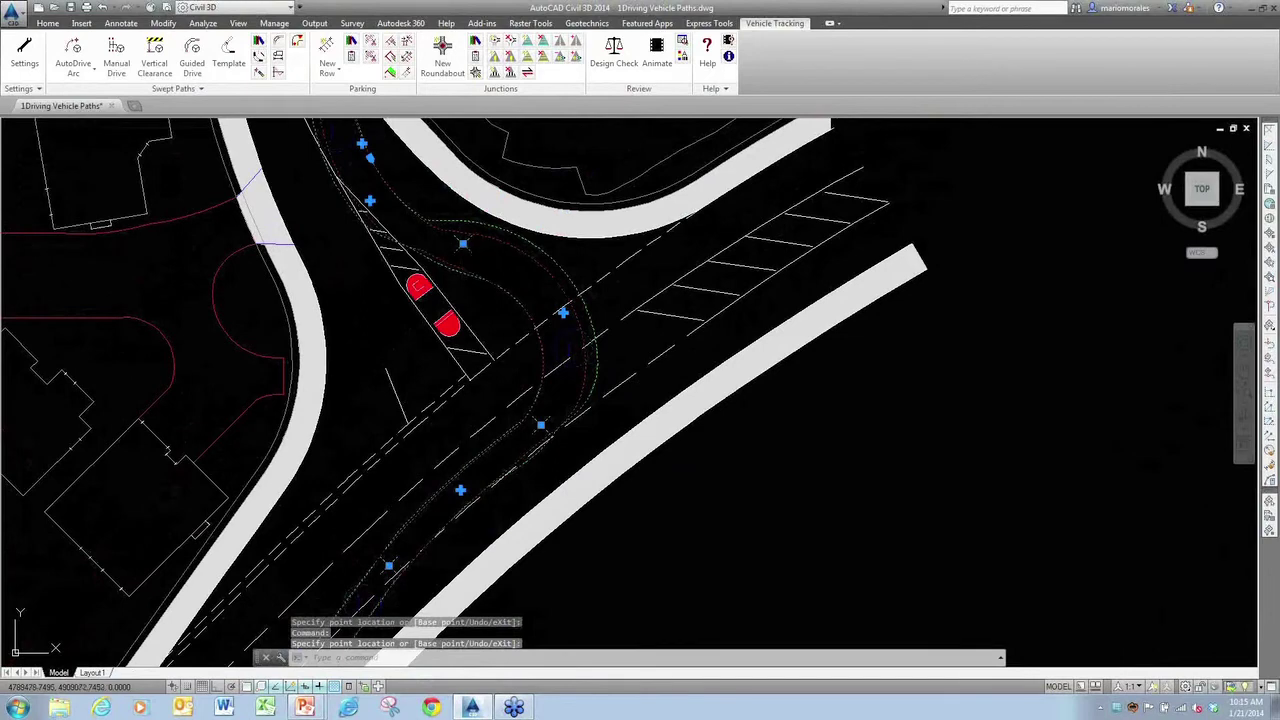
Nudge a target-point grip on the turn slightly up and right, then recenter on the intersection
click(462, 243)
click(469, 235)
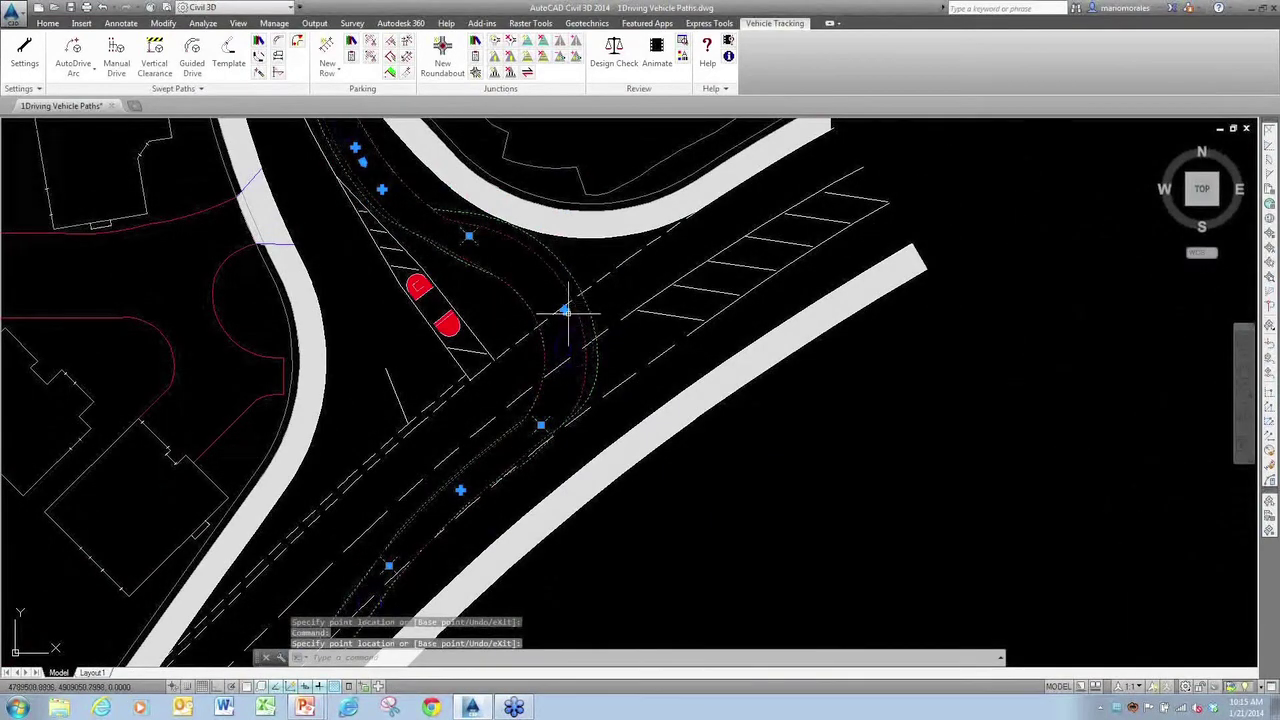
middle_drag(423, 457, 438, 381)
middle_drag(523, 277, 512, 388)
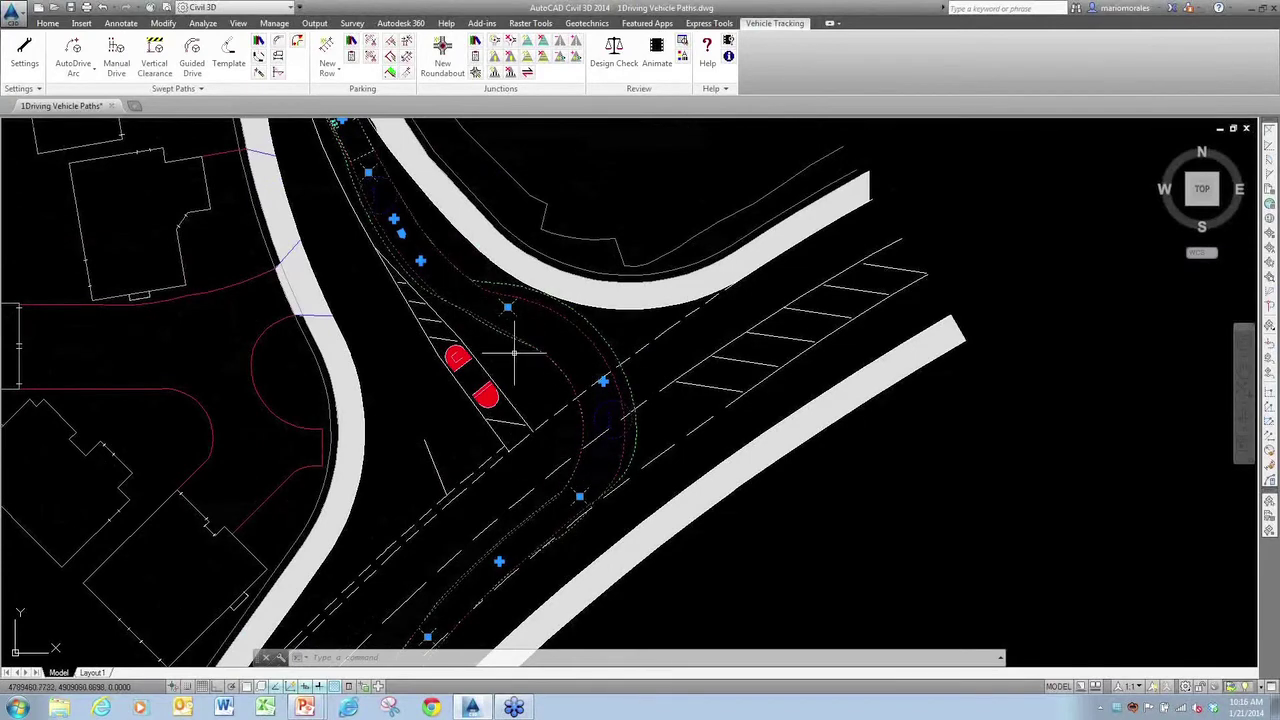
middle_drag(538, 363, 568, 362)
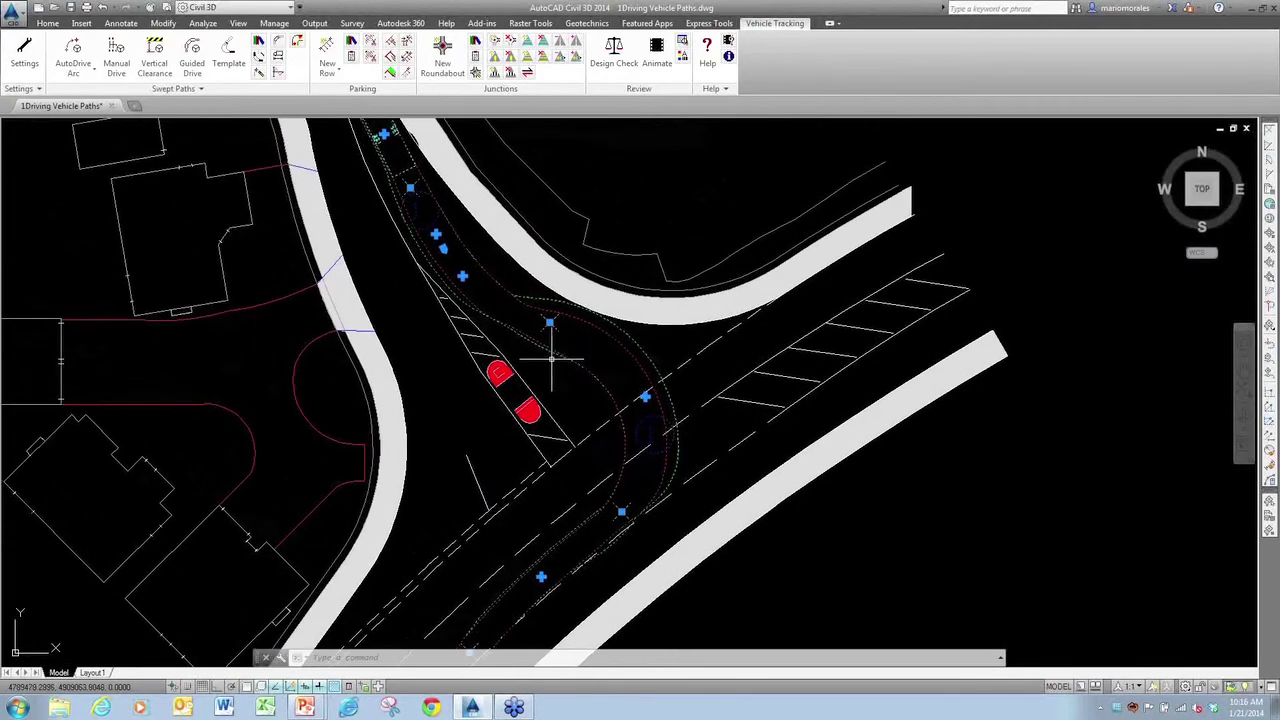